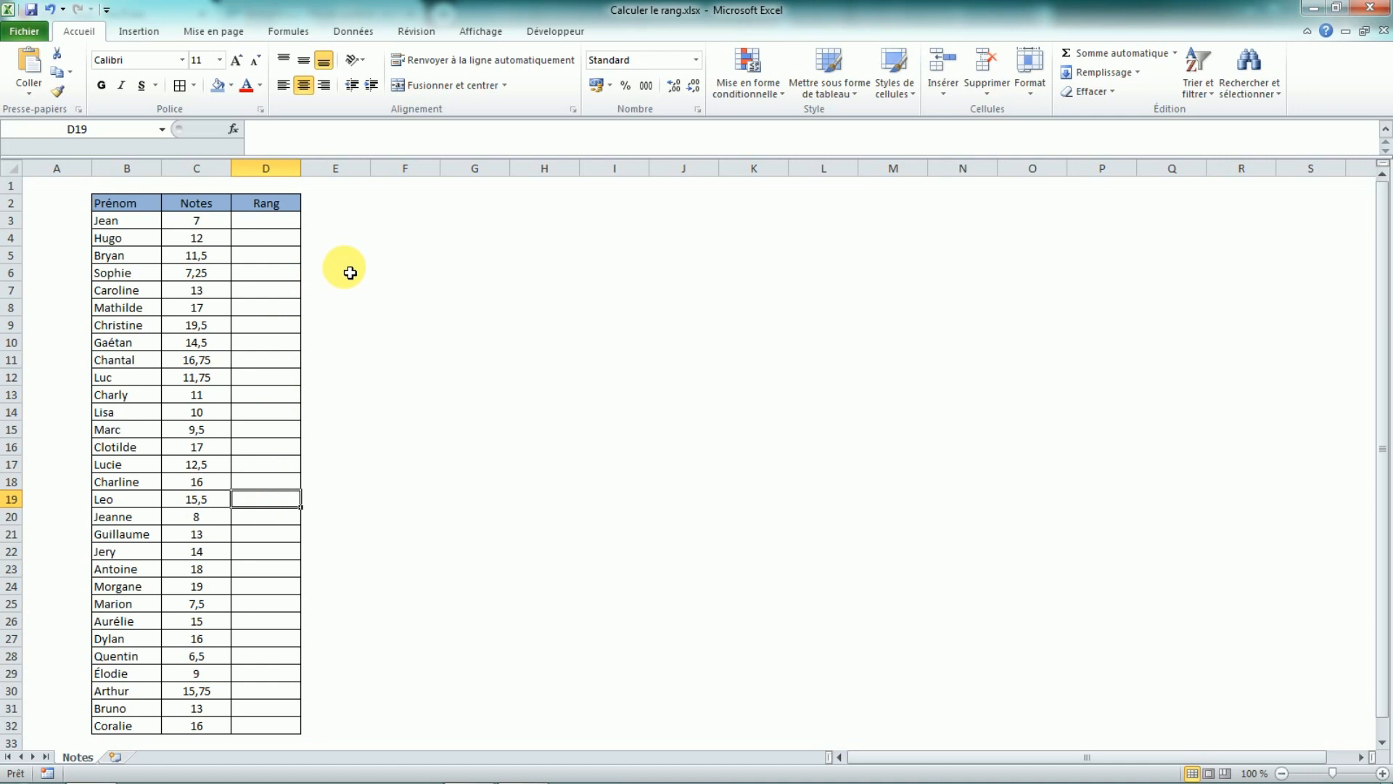
{"action": "left_click", "coordinate": [237, 222]}
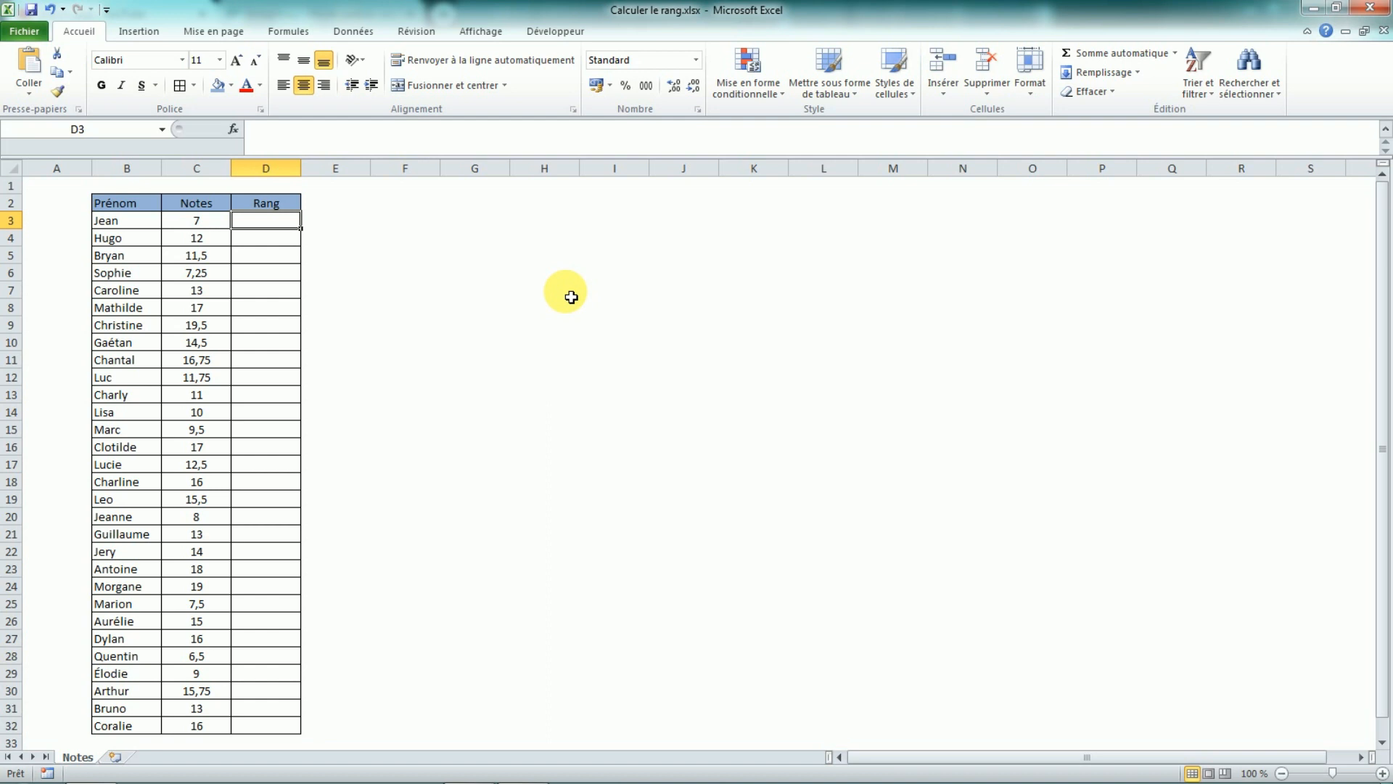
{"action": "left_click", "coordinate": [223, 220]}
{"action": "left_click_drag", "start_coordinate": [119, 221], "coordinate": [119, 516]}
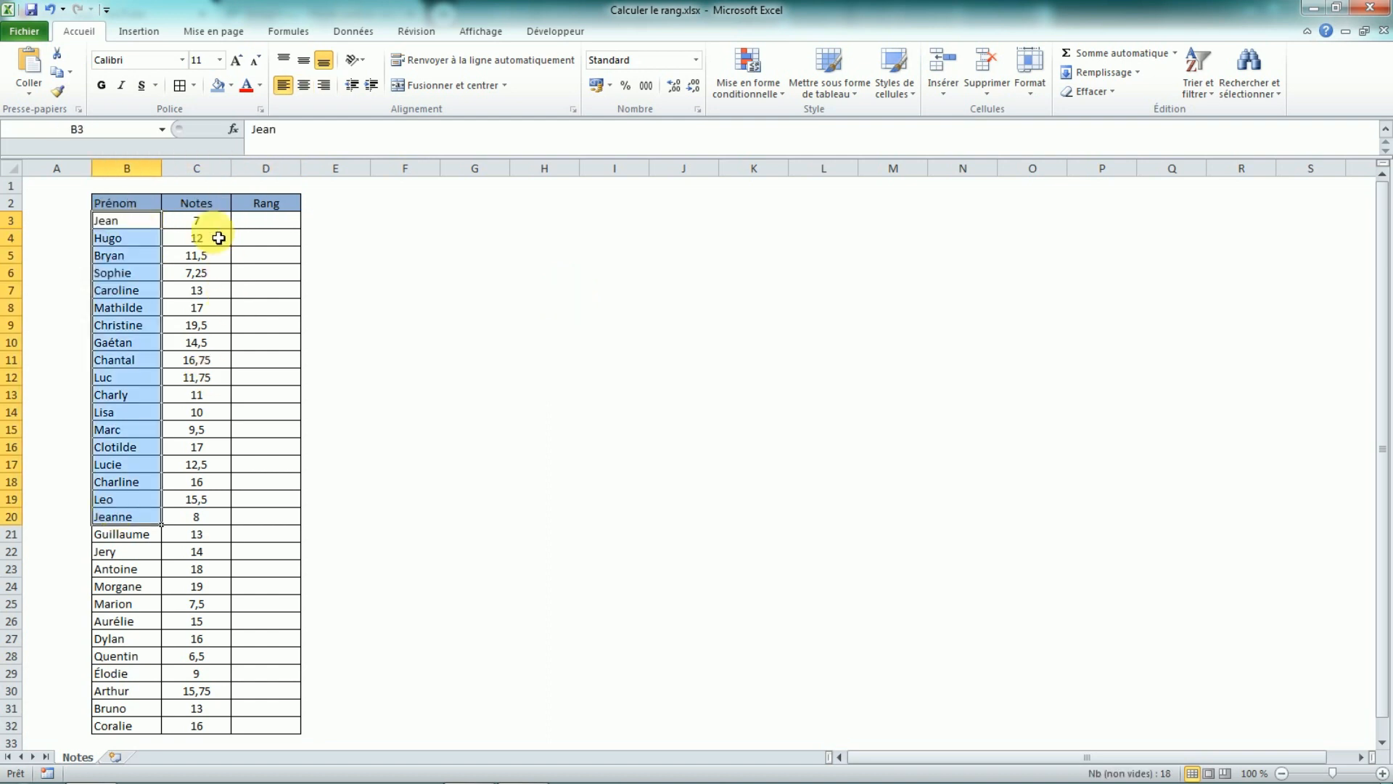
{"action": "left_click_drag", "start_coordinate": [214, 222], "coordinate": [200, 516]}
- Begin a RANG formula in D3 that ranks C3 against the absolute range $C$3:$C$32
{"action": "left_click", "coordinate": [280, 219]}
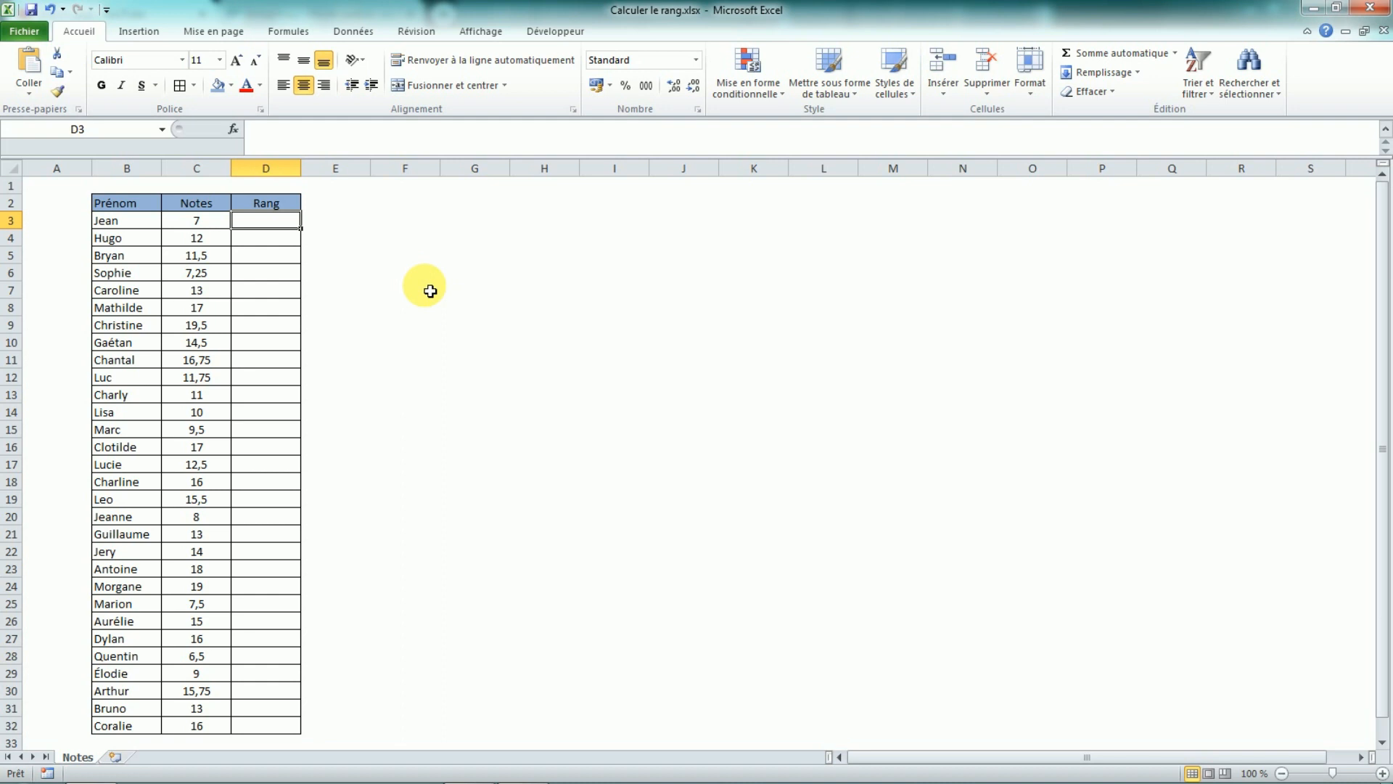
{"action": "type", "text": "=RANG("}
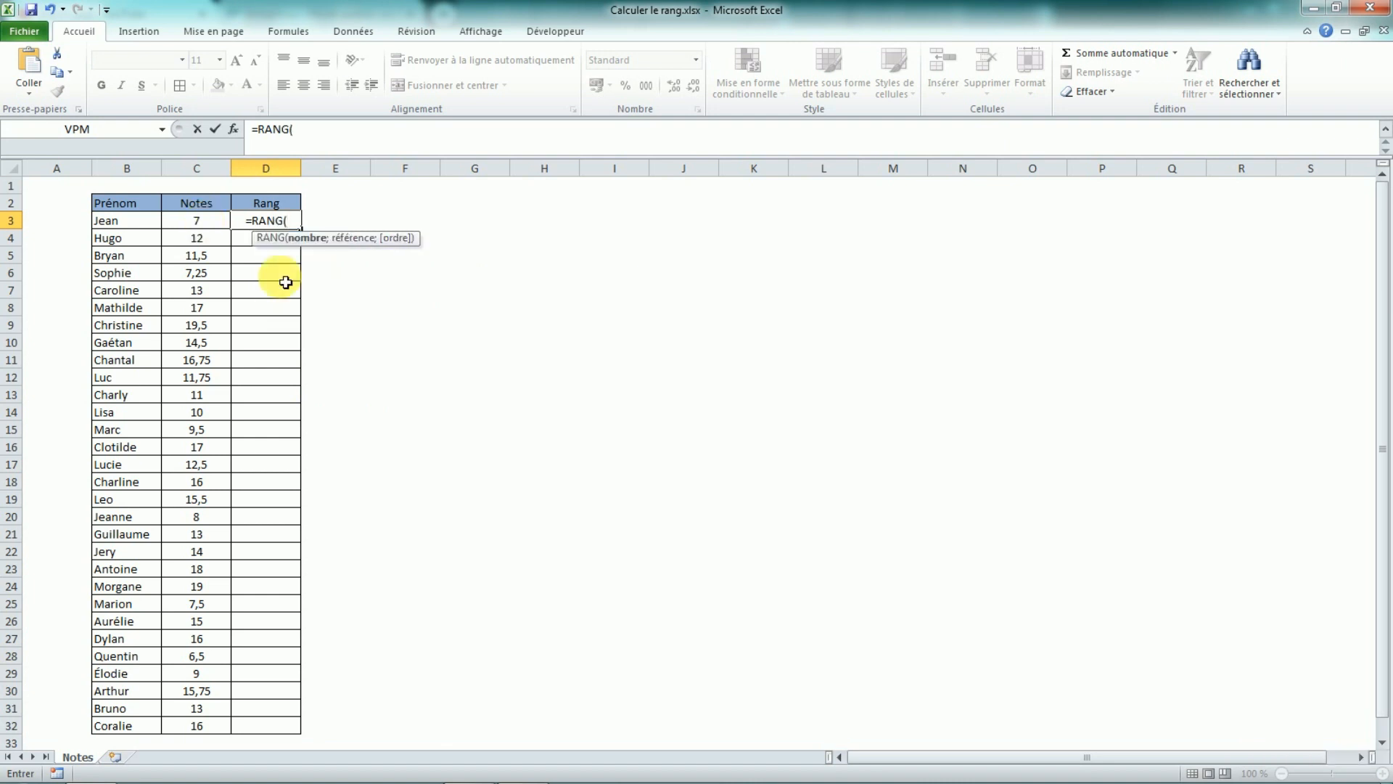
{"action": "left_click", "coordinate": [196, 222]}
{"action": "type", "text": ";"}
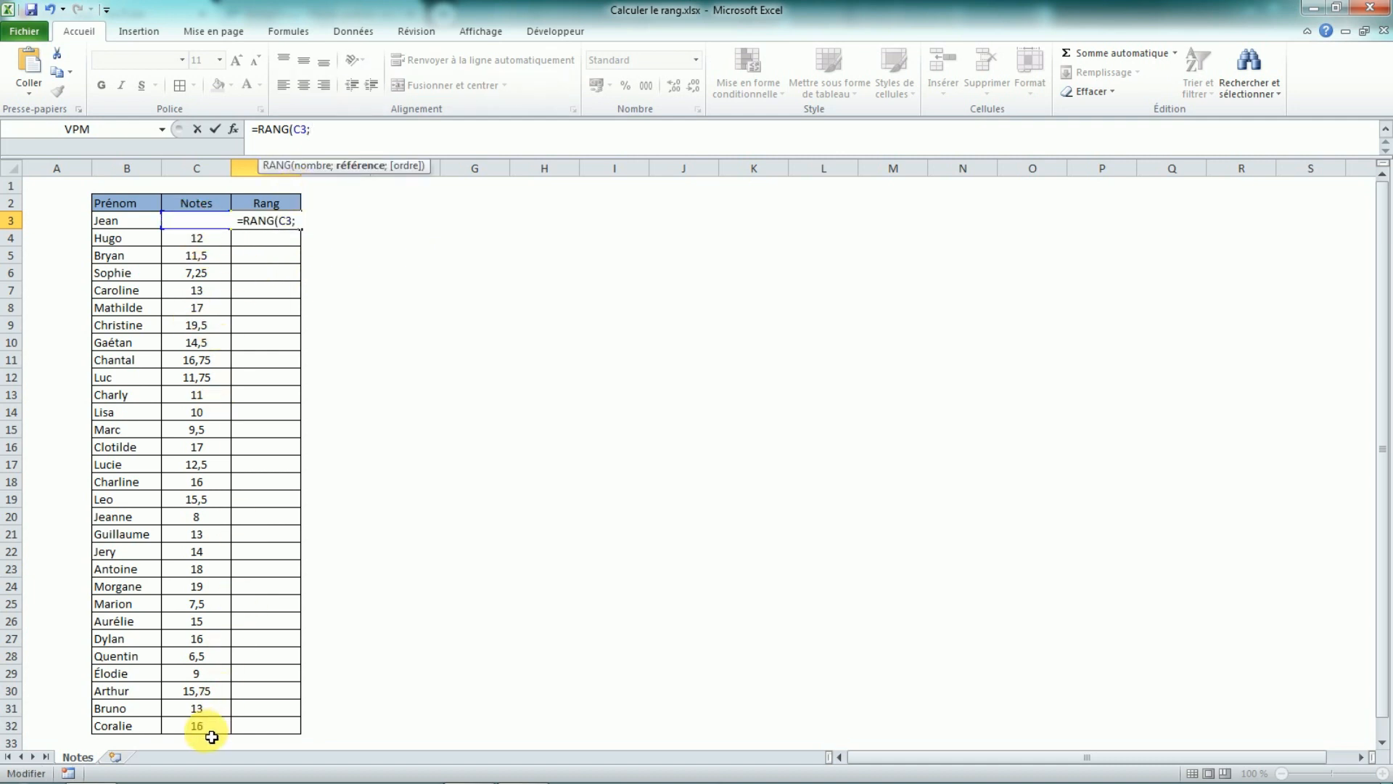
{"action": "left_click_drag", "start_coordinate": [211, 731], "coordinate": [202, 227]}
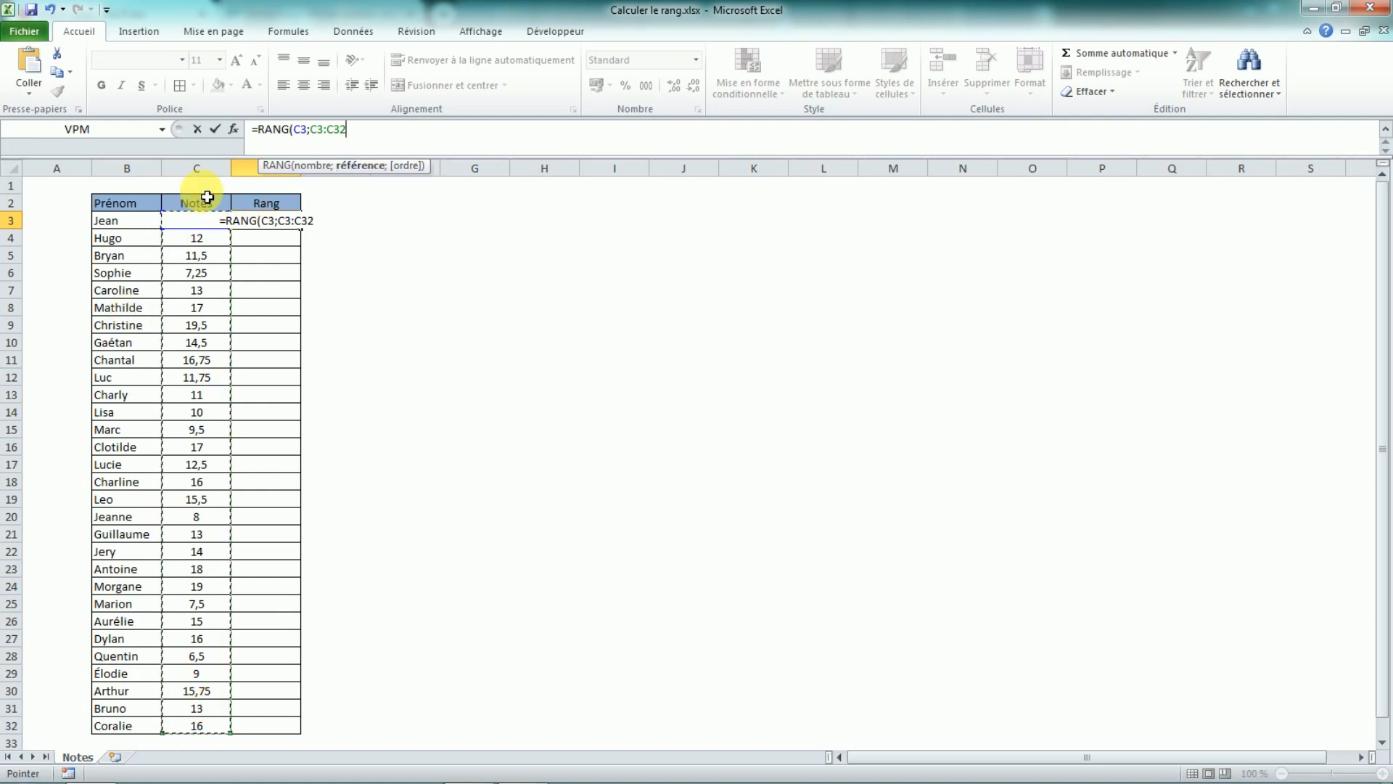
{"action": "left_click_drag", "start_coordinate": [311, 130], "coordinate": [363, 138]}
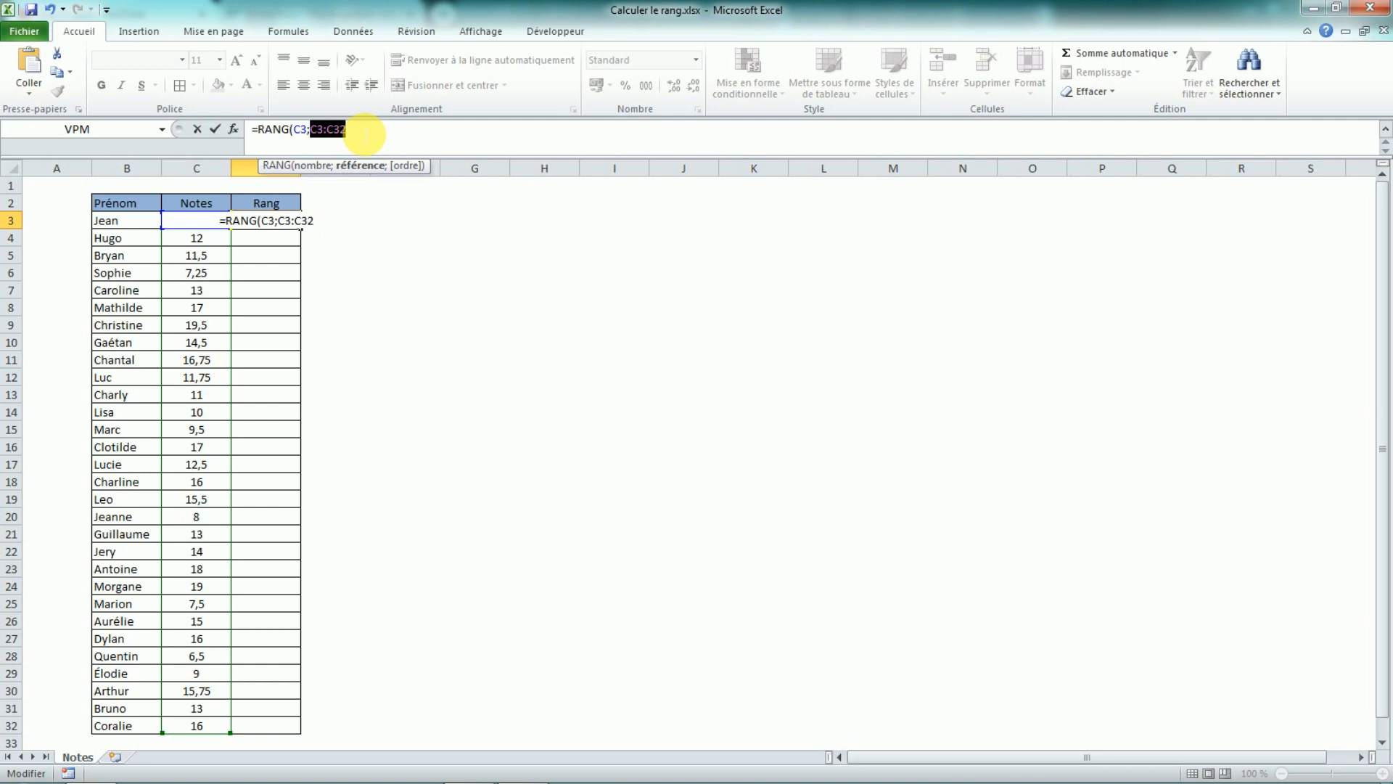
{"action": "key", "text": "F4"}
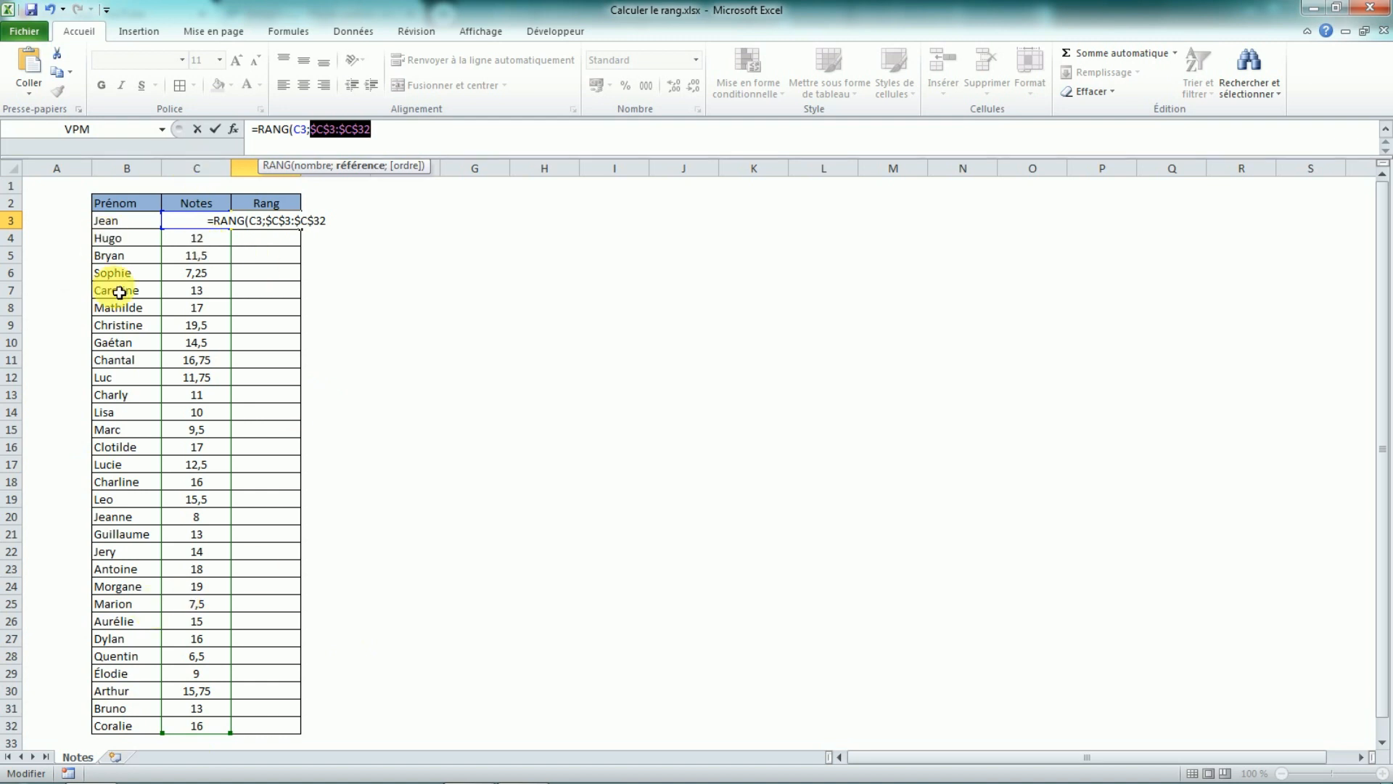
- Complete the D3 formula with descending order (0) and fill it down to D32
{"action": "type", "text": ";"}
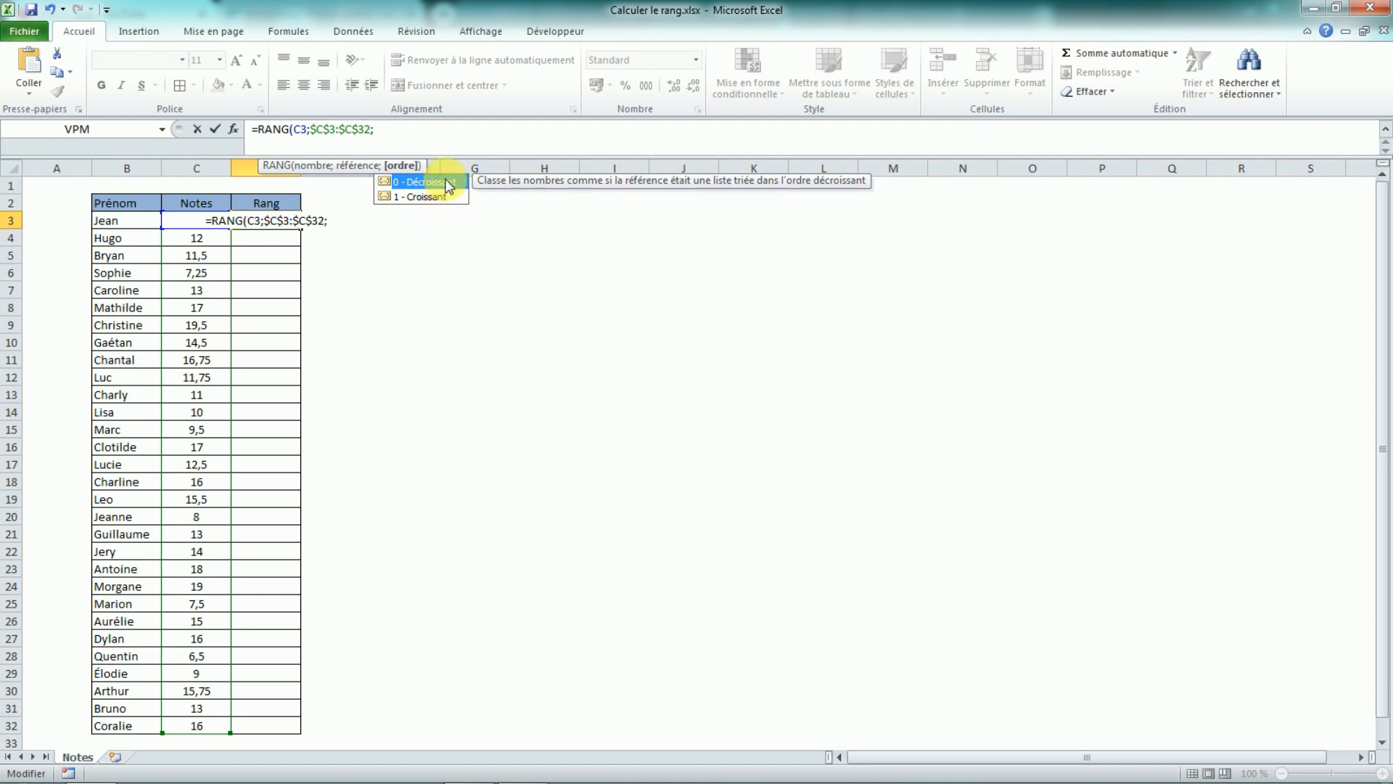
{"action": "double_click", "coordinate": [445, 183]}
{"action": "type", "text": ")"}
{"action": "key", "text": "Return"}
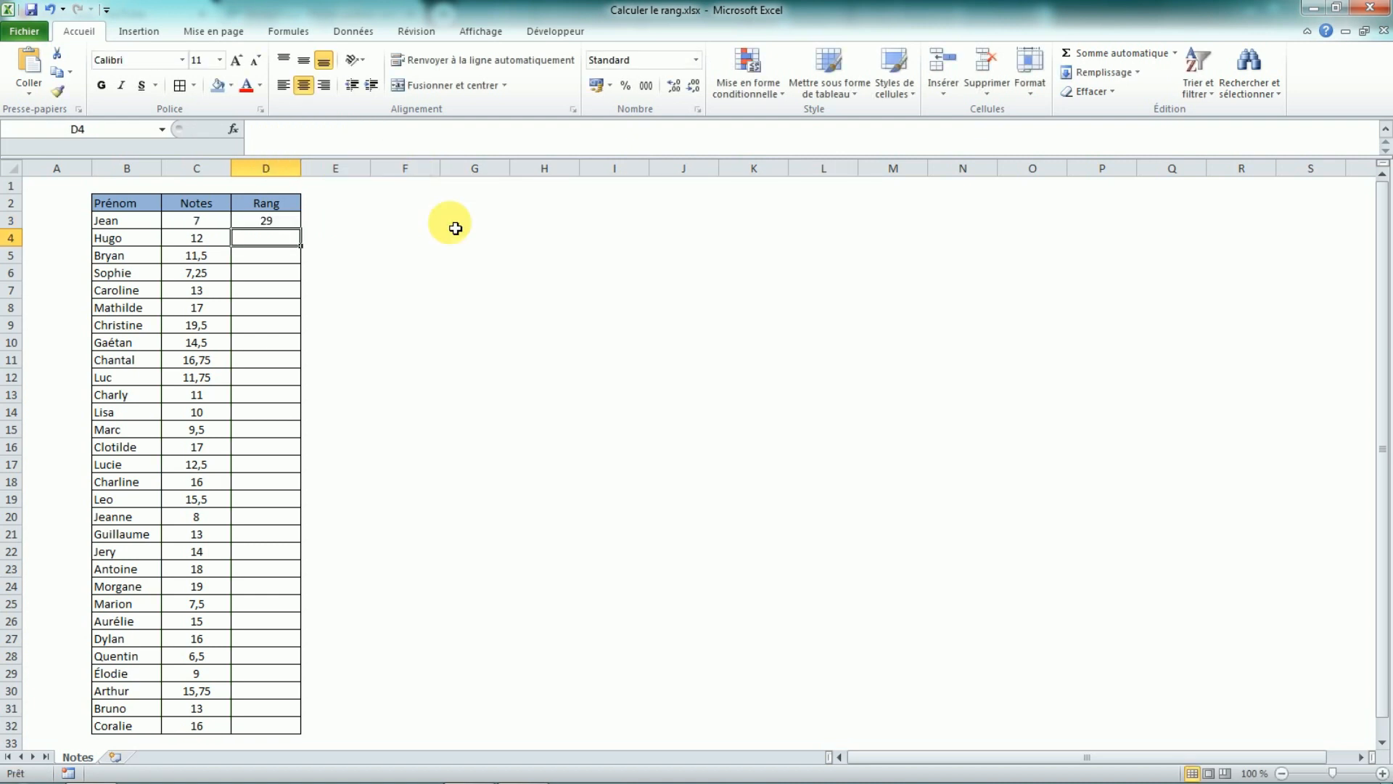
{"action": "left_click", "coordinate": [286, 220]}
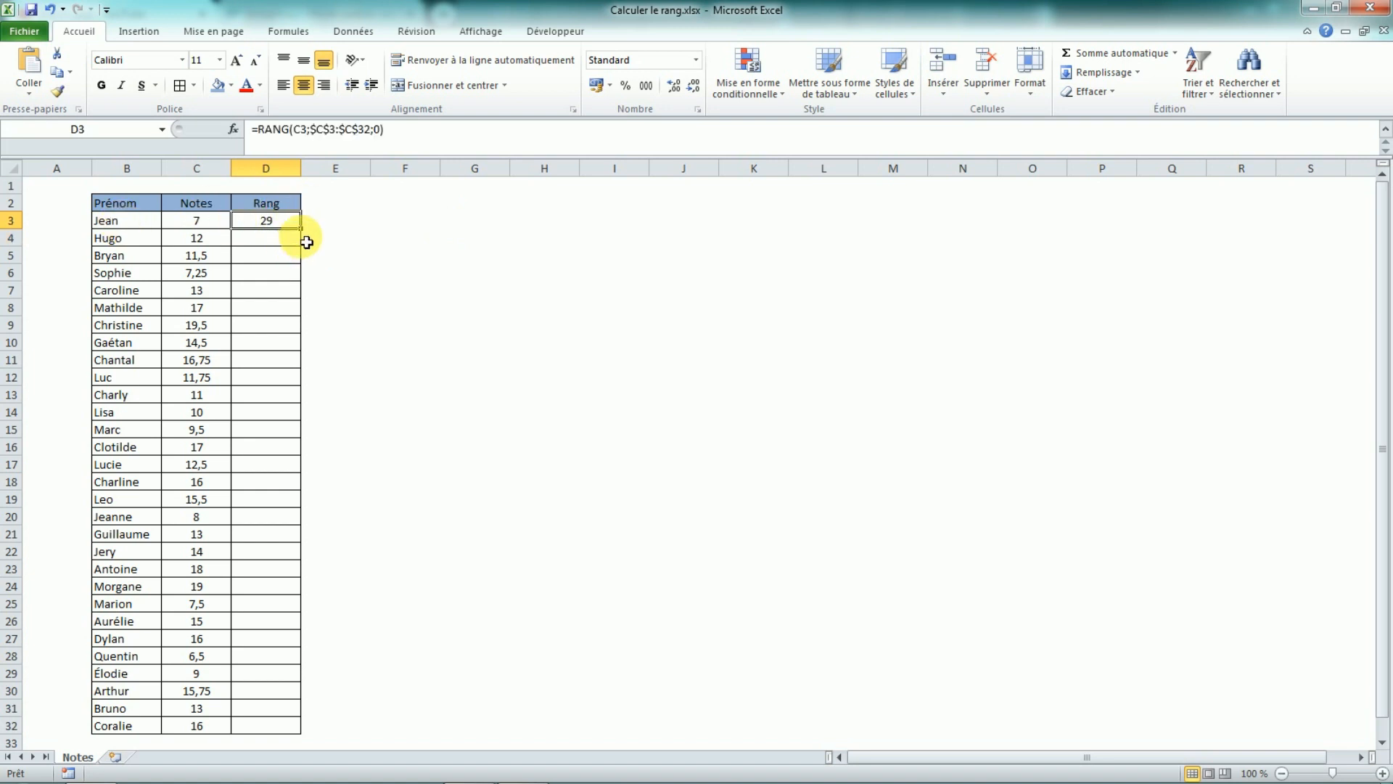
{"action": "double_click", "coordinate": [310, 237]}
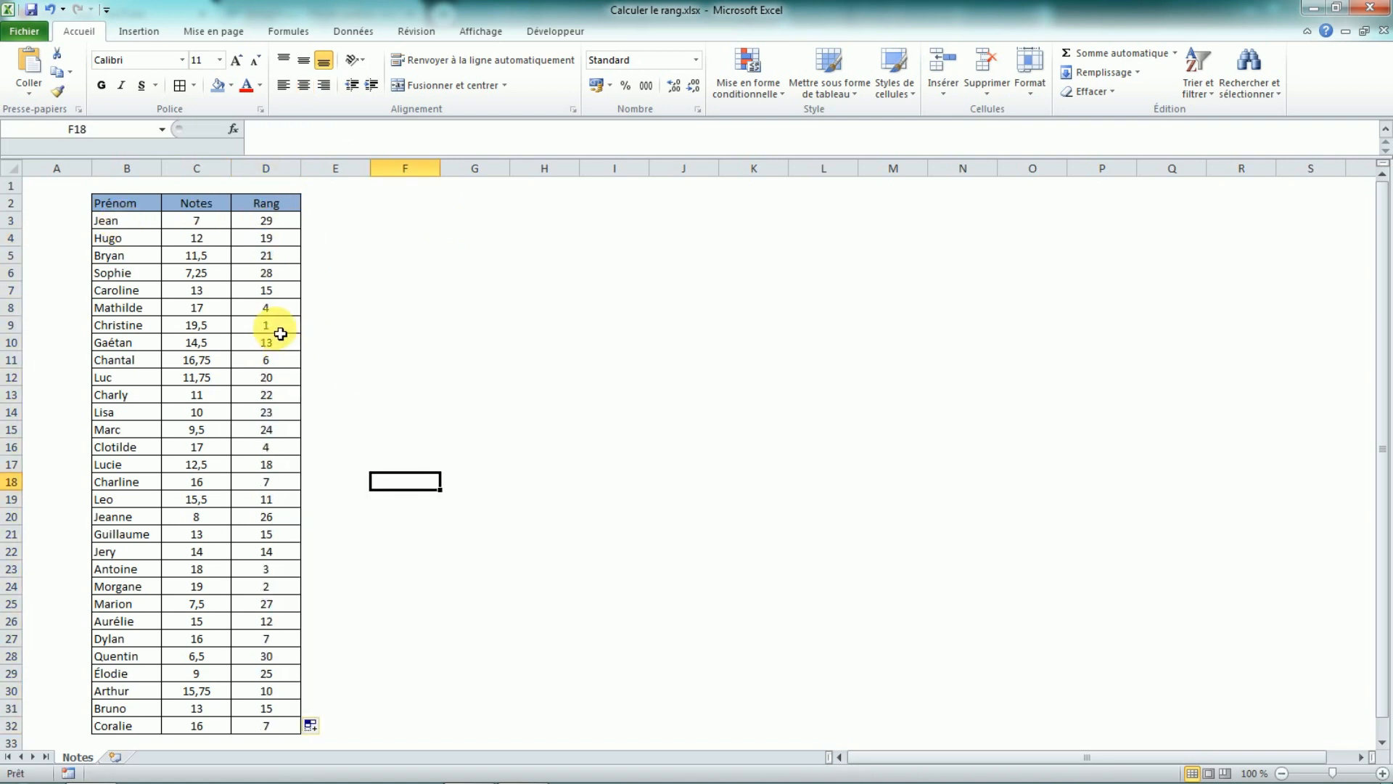
{"action": "left_click", "coordinate": [237, 333]}
{"action": "left_click_drag", "start_coordinate": [238, 334], "coordinate": [191, 328]}
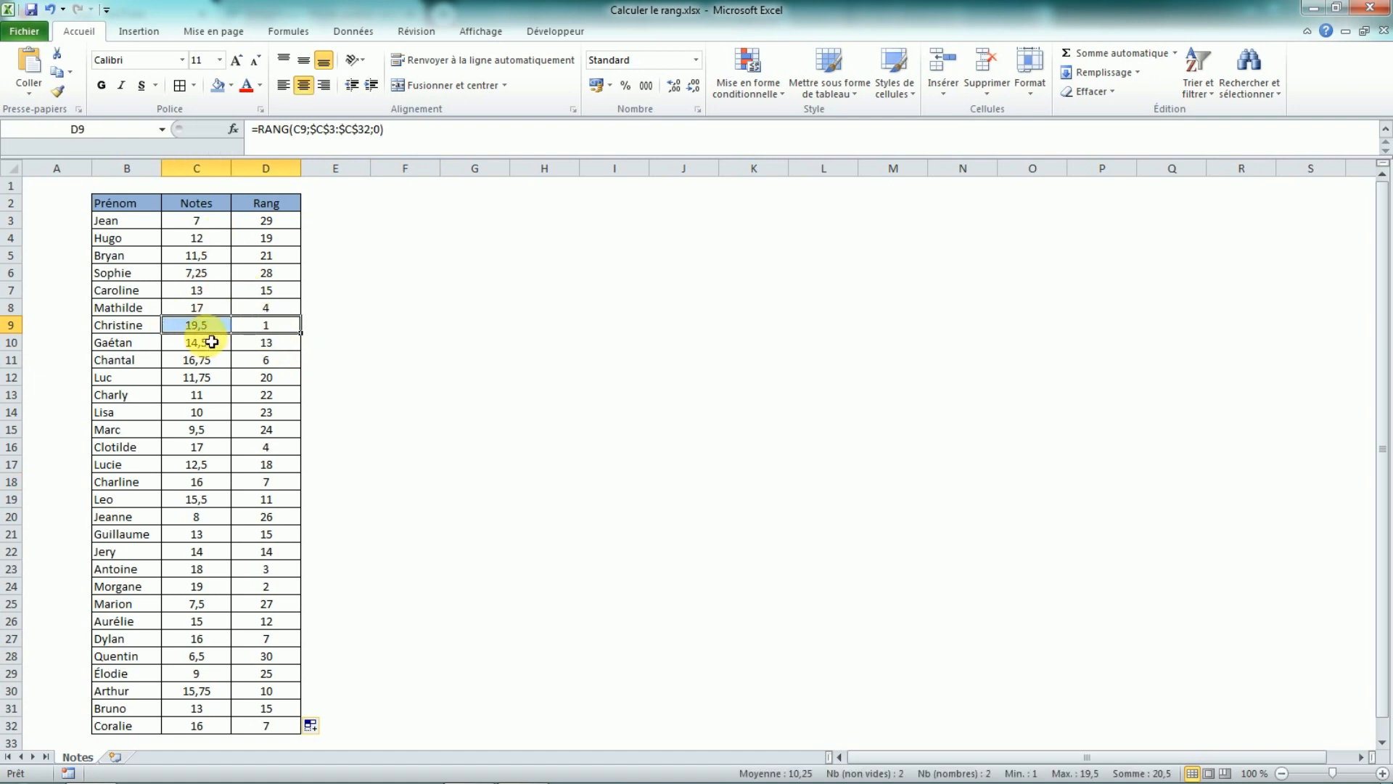
{"action": "left_click", "coordinate": [263, 328]}
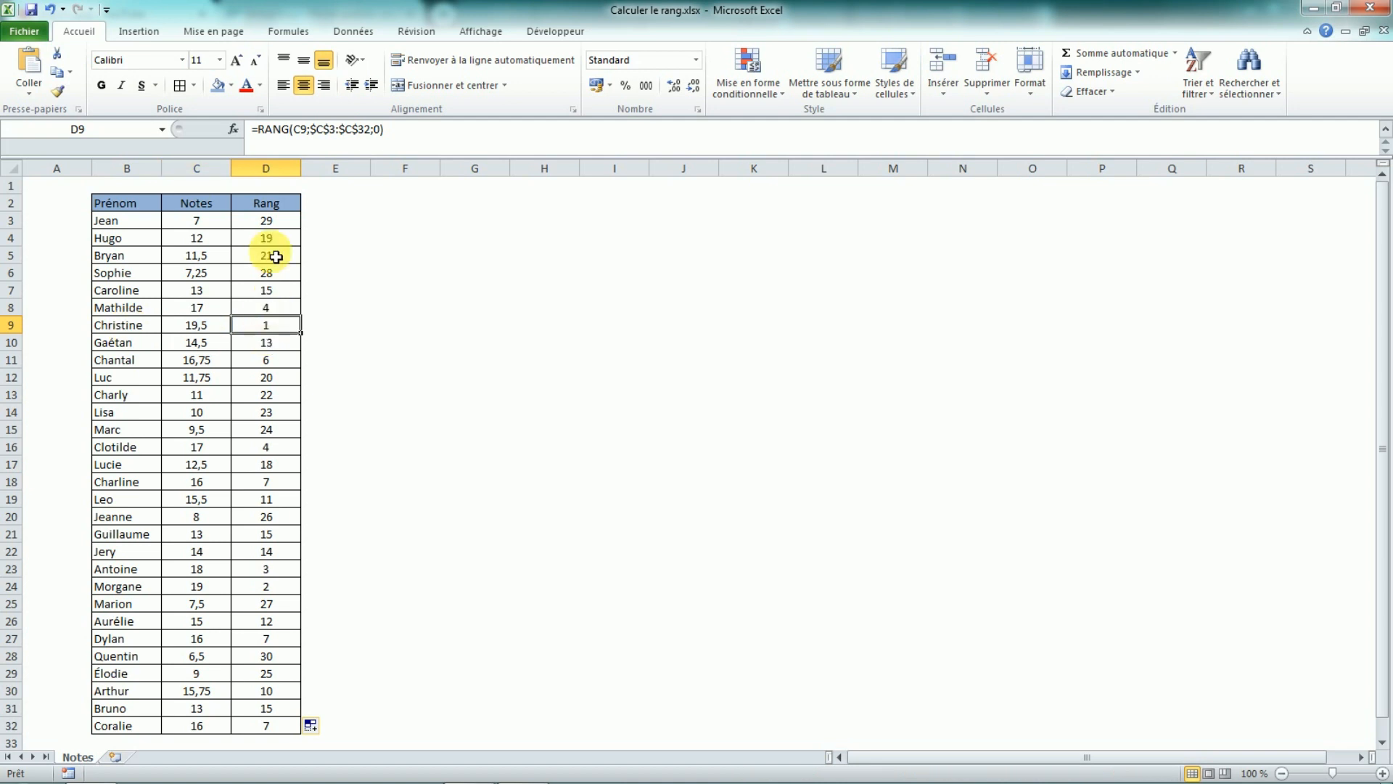
- Highlight the duplicate values in the Rang cells D3:D32 with conditional formatting
{"action": "left_click_drag", "start_coordinate": [277, 219], "coordinate": [271, 722]}
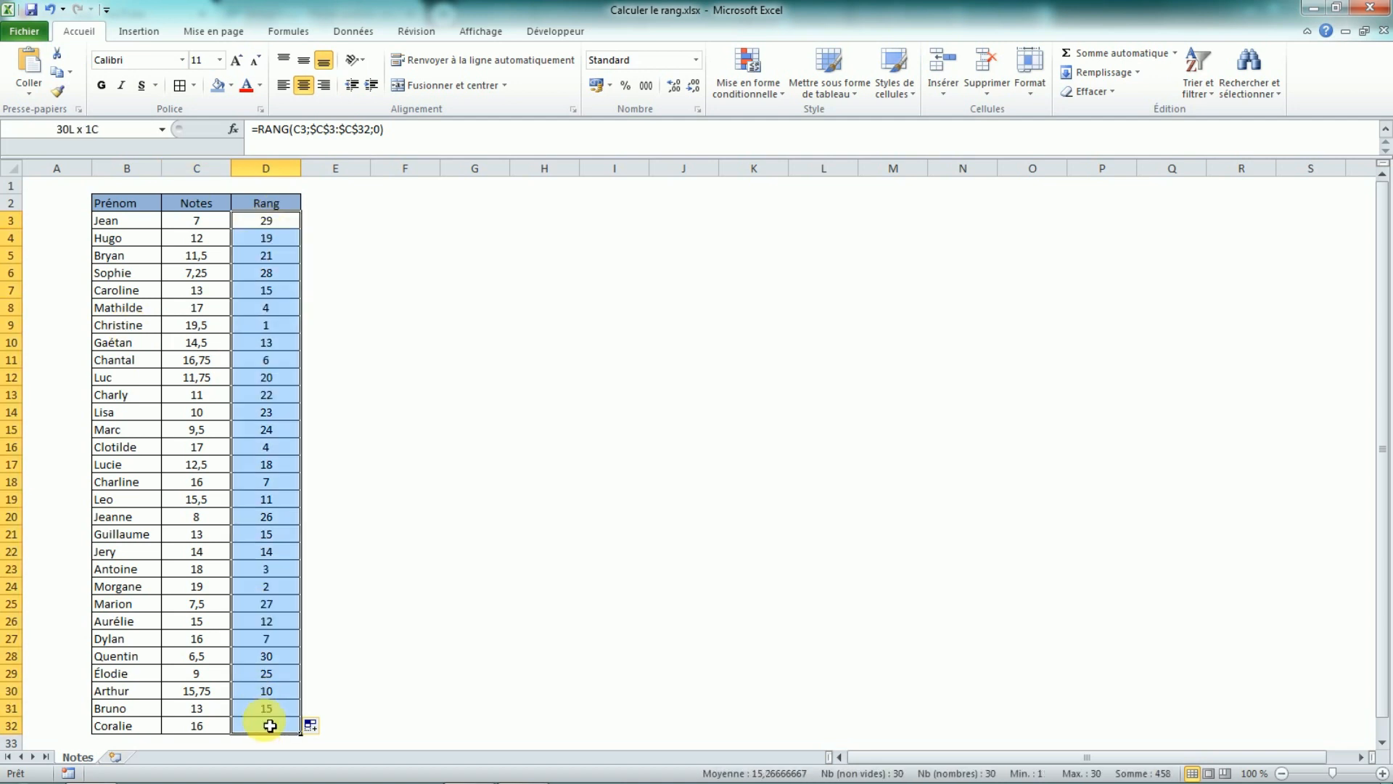
{"action": "left_click", "coordinate": [743, 86]}
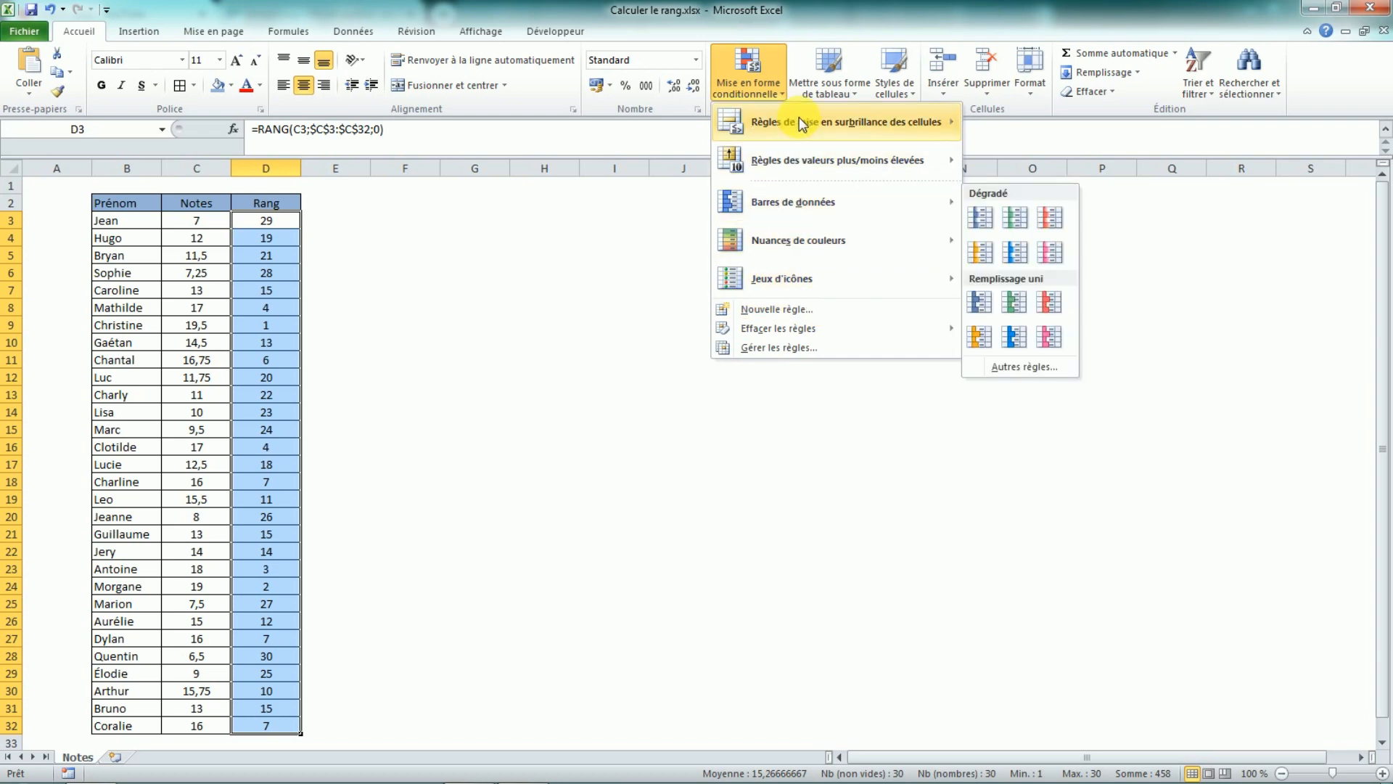
{"action": "mouse_move", "coordinate": [802, 124]}
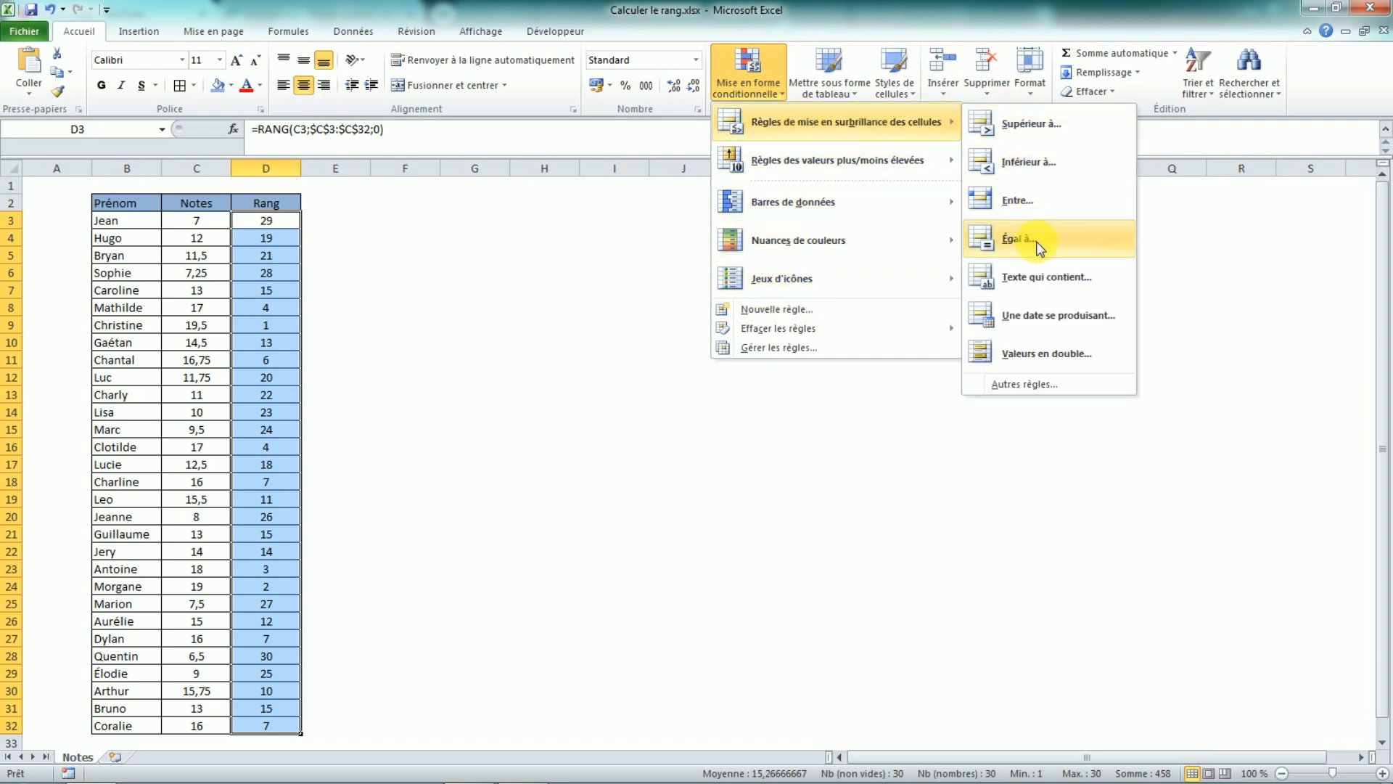
{"action": "left_click", "coordinate": [1035, 357]}
{"action": "left_click", "coordinate": [799, 264]}
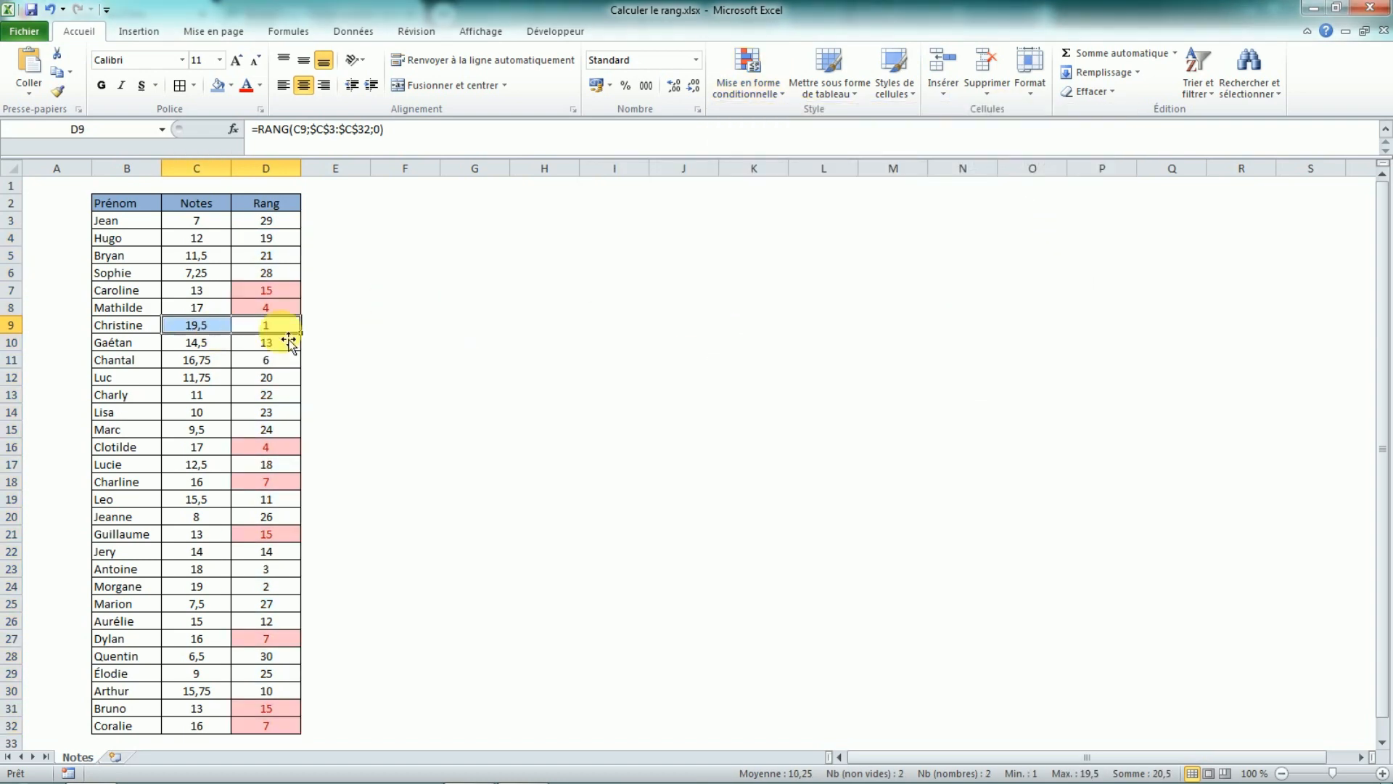
- Compare notes with ranks in columns C and D, checking the best ranks, the tied ranks and the ranks that follow them
{"action": "left_click", "coordinate": [276, 360]}
{"action": "left_click_drag", "start_coordinate": [287, 331], "coordinate": [202, 327]}
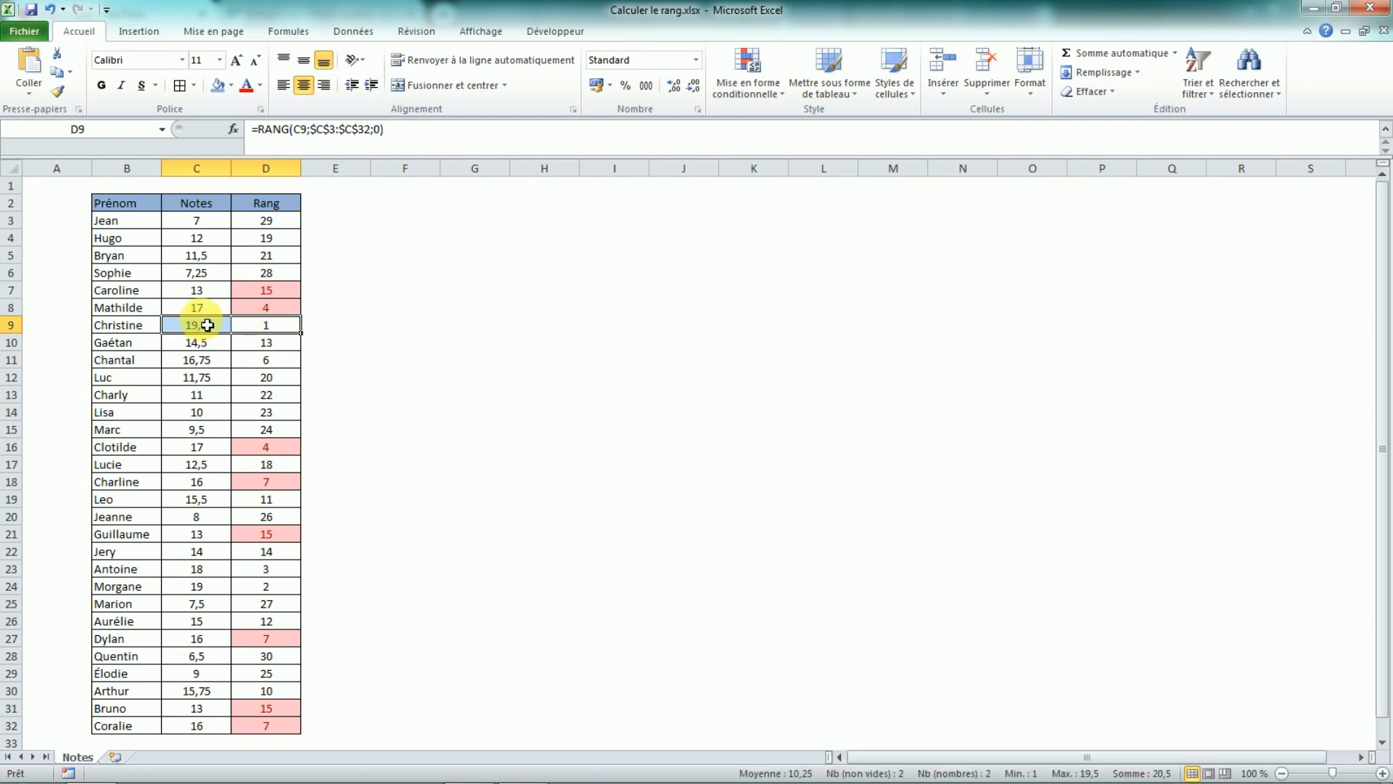
{"action": "left_click_drag", "start_coordinate": [274, 589], "coordinate": [221, 574]}
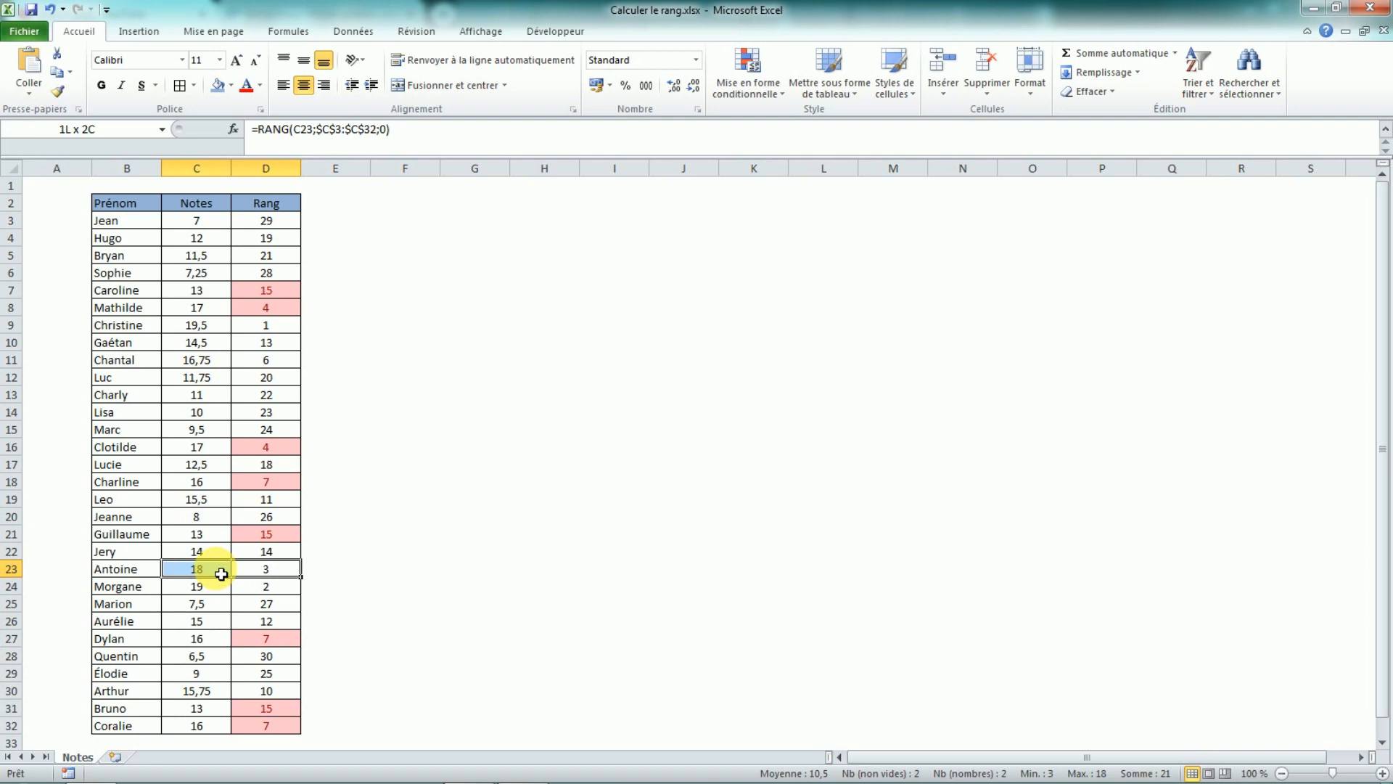
{"action": "left_click_drag", "start_coordinate": [258, 447], "coordinate": [197, 447]}
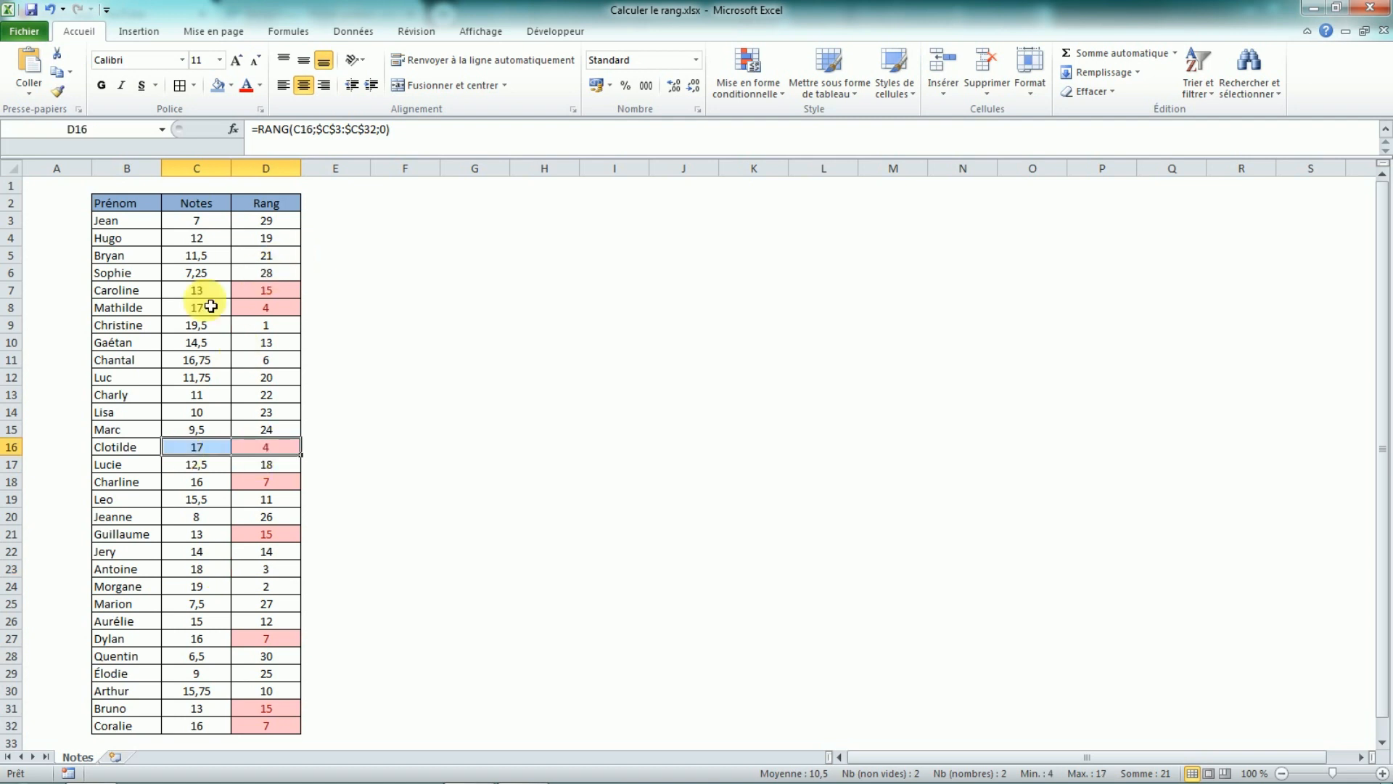
{"action": "left_click_drag", "start_coordinate": [210, 306], "coordinate": [260, 309]}
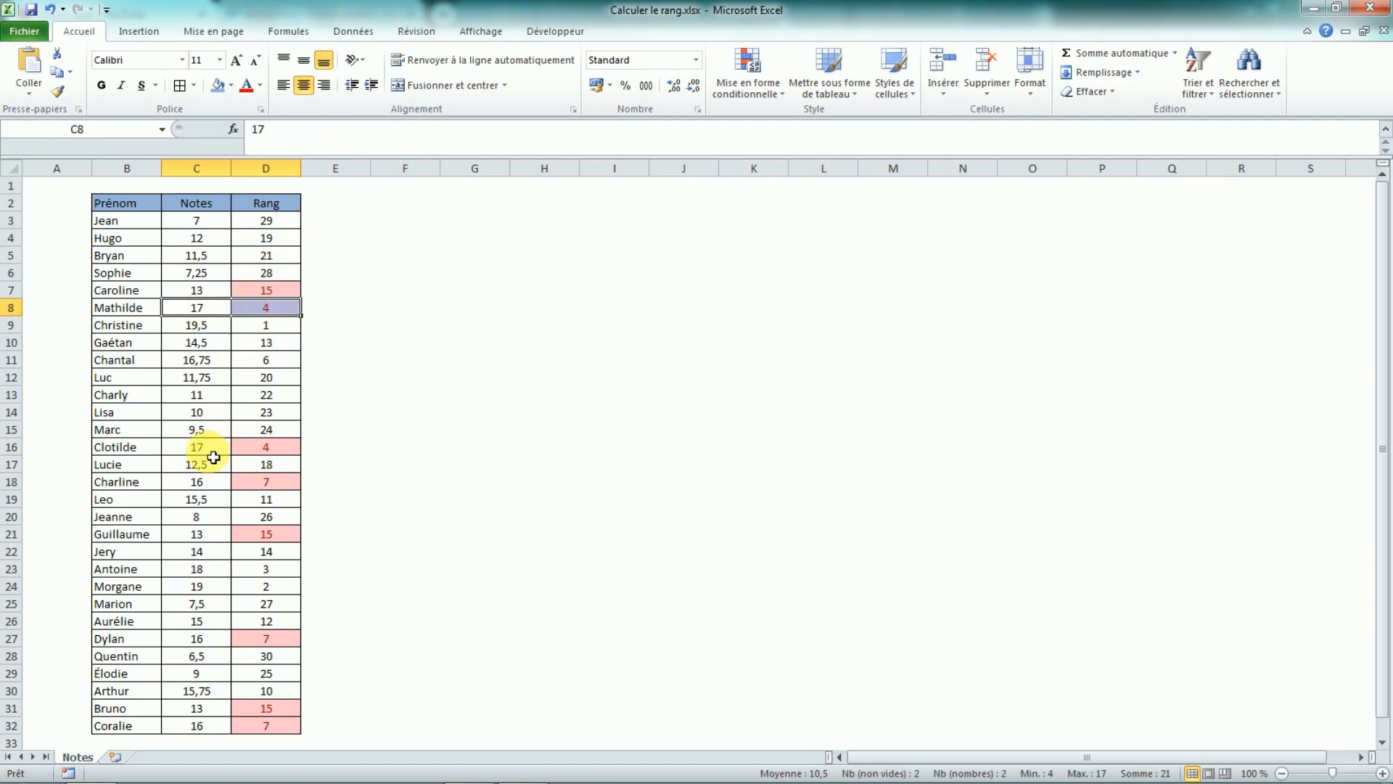
{"action": "left_click_drag", "start_coordinate": [213, 453], "coordinate": [255, 455]}
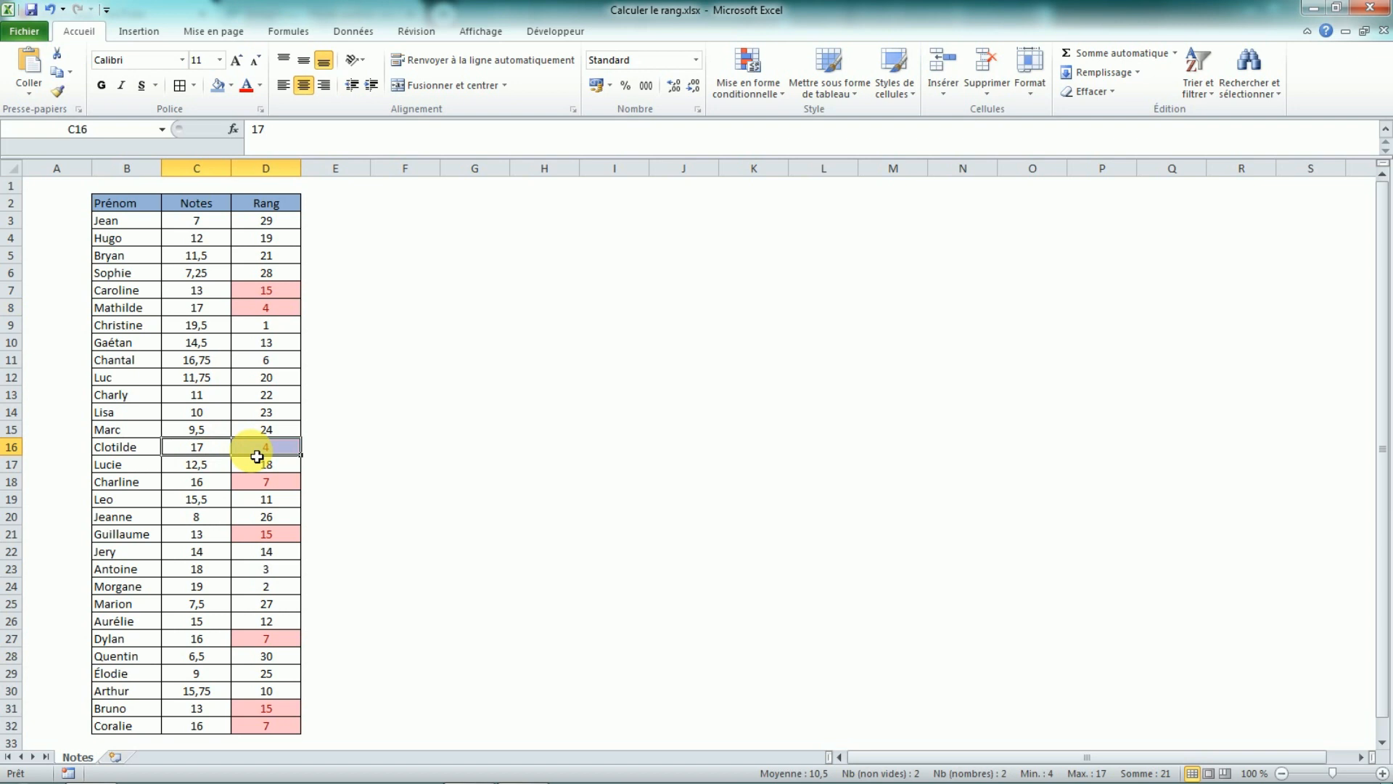
{"action": "left_click", "coordinate": [275, 316]}
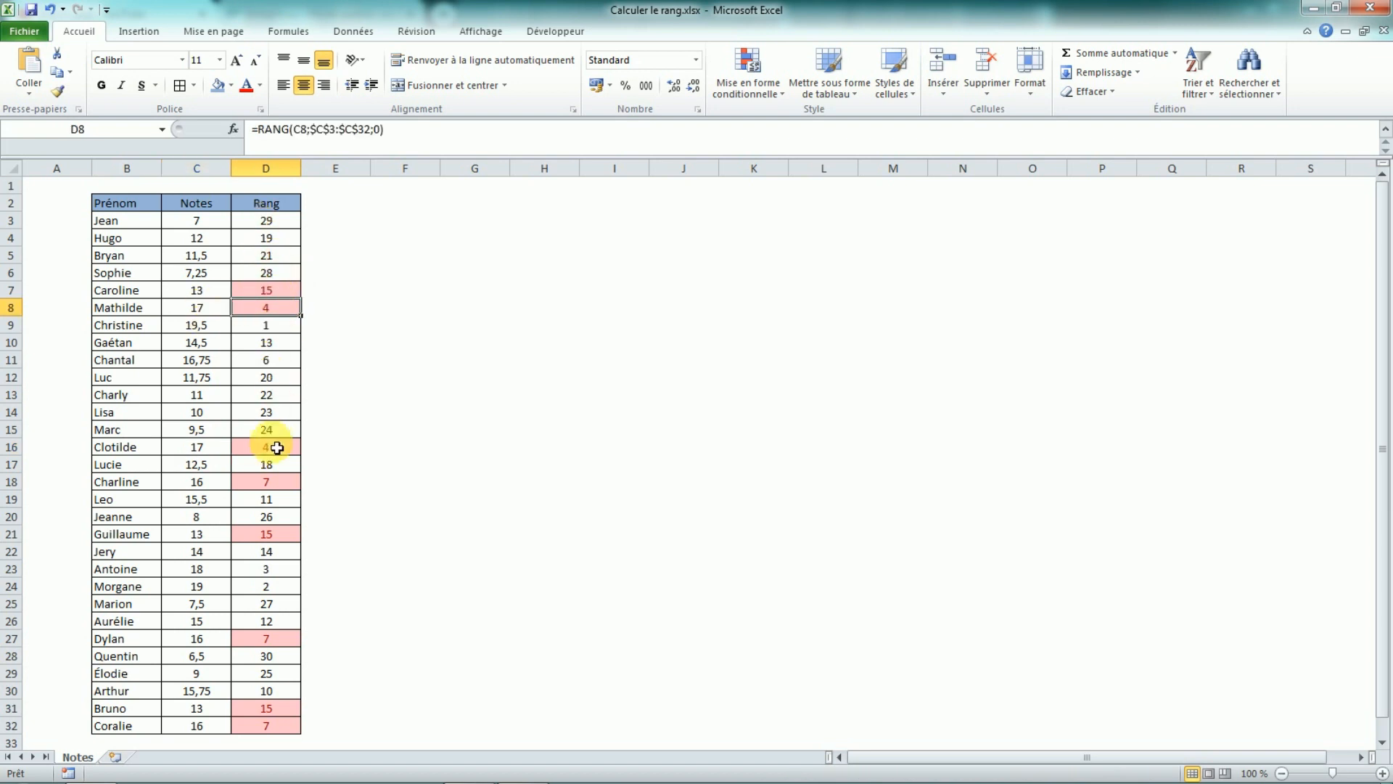
{"action": "left_click_drag", "start_coordinate": [263, 450], "coordinate": [214, 450]}
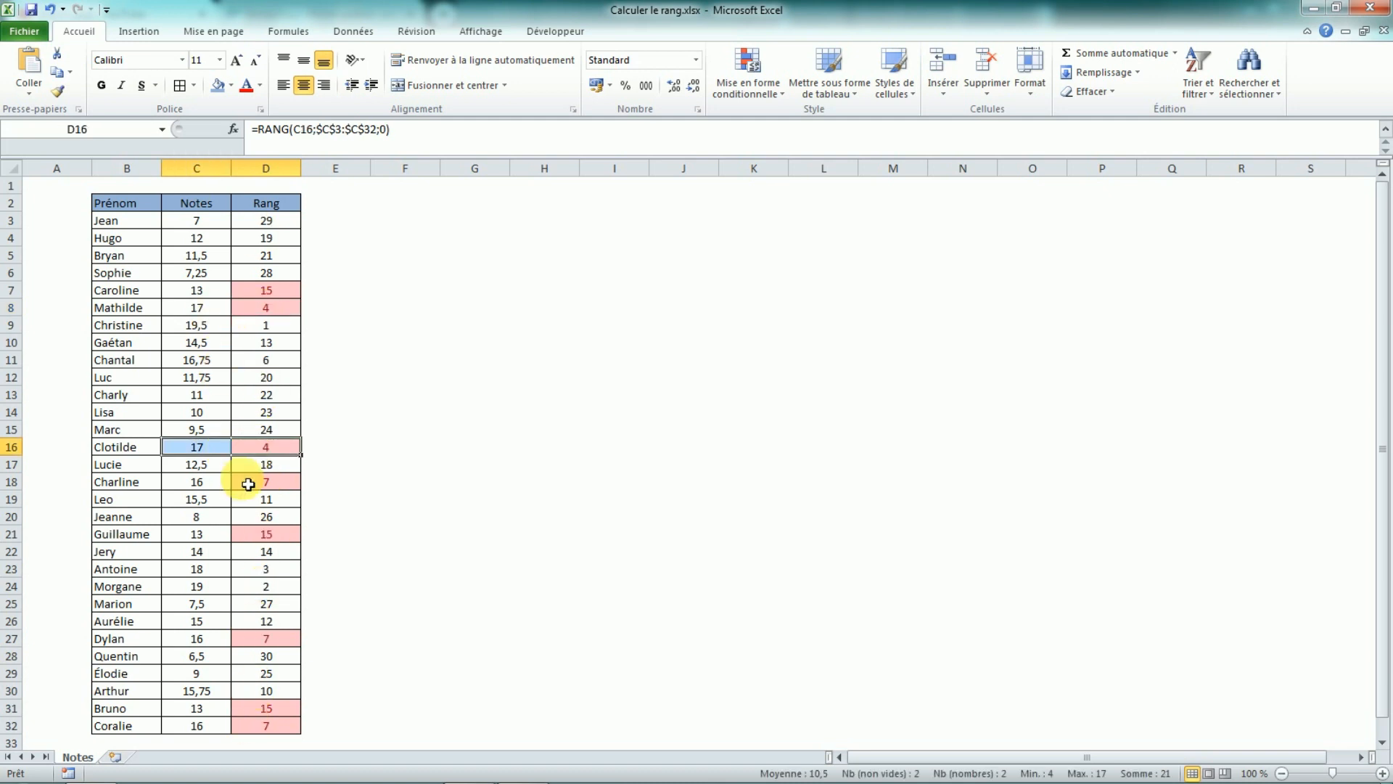
{"action": "left_click", "coordinate": [279, 452]}
{"action": "left_click", "coordinate": [267, 315]}
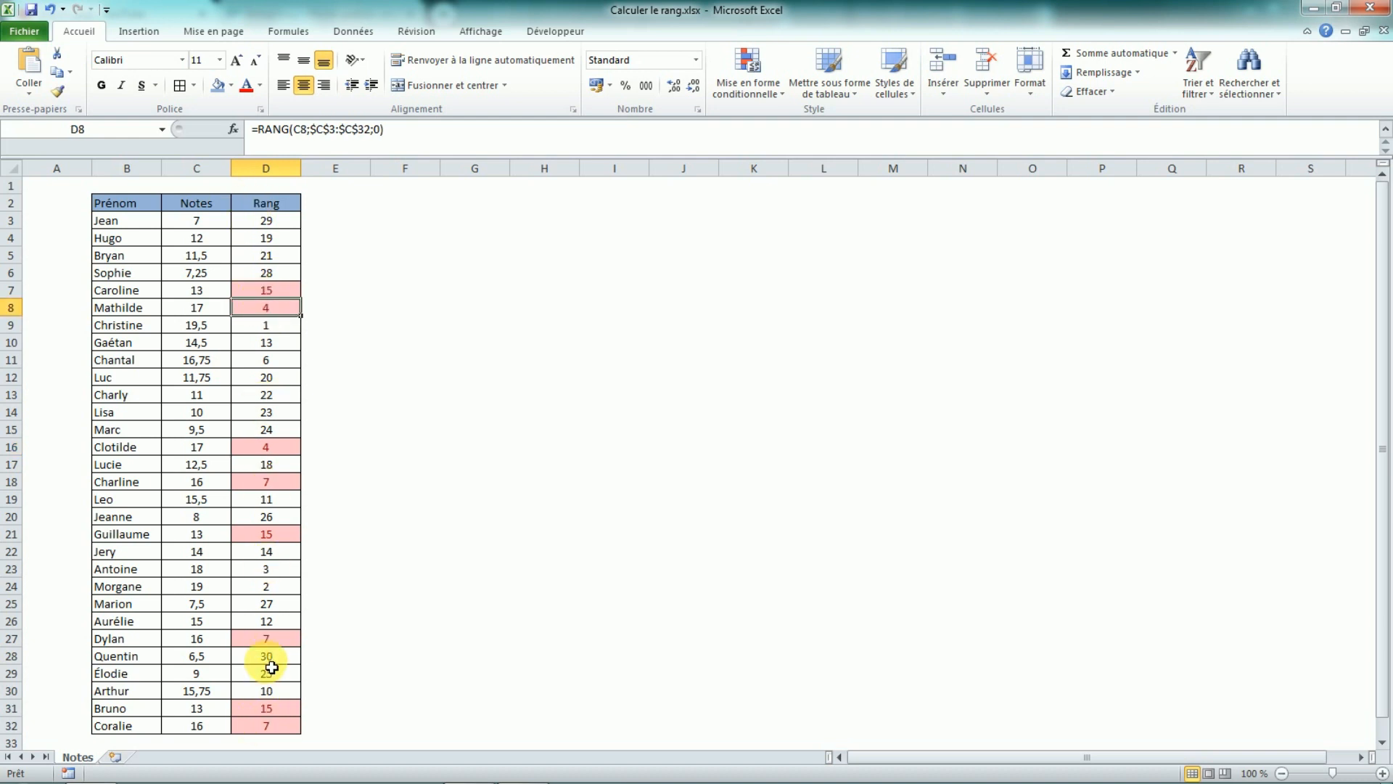
{"action": "left_click", "coordinate": [270, 363]}
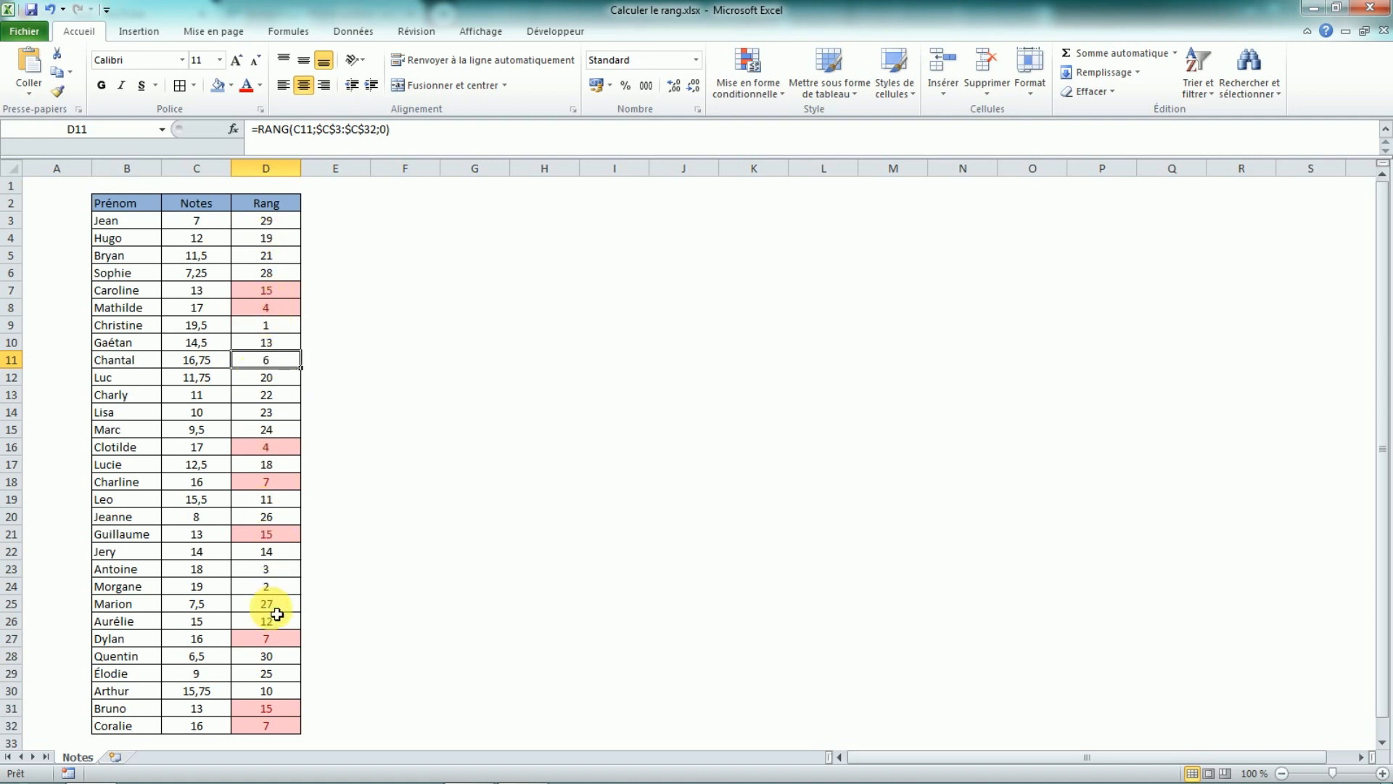
{"action": "left_click", "coordinate": [273, 640]}
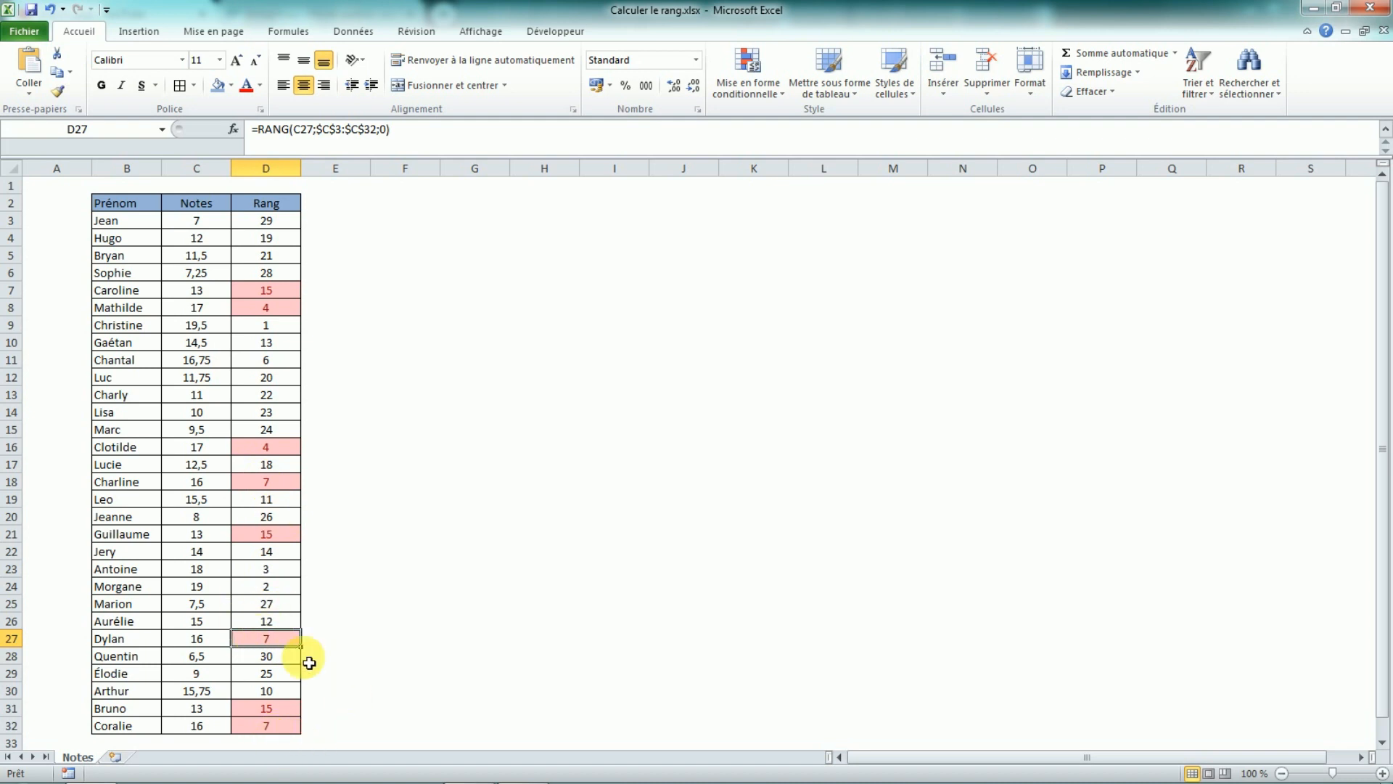
{"action": "left_click", "coordinate": [270, 487]}
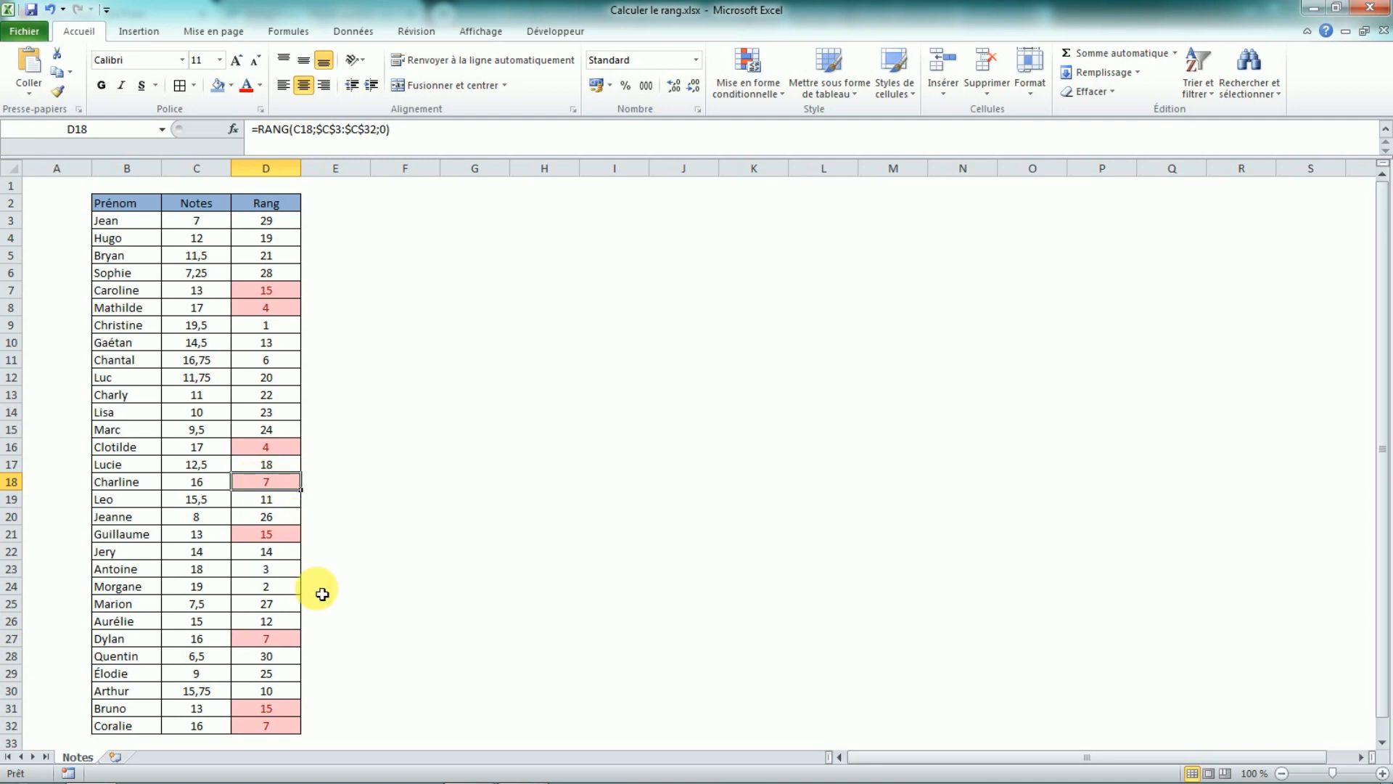
{"action": "left_click", "coordinate": [280, 695]}
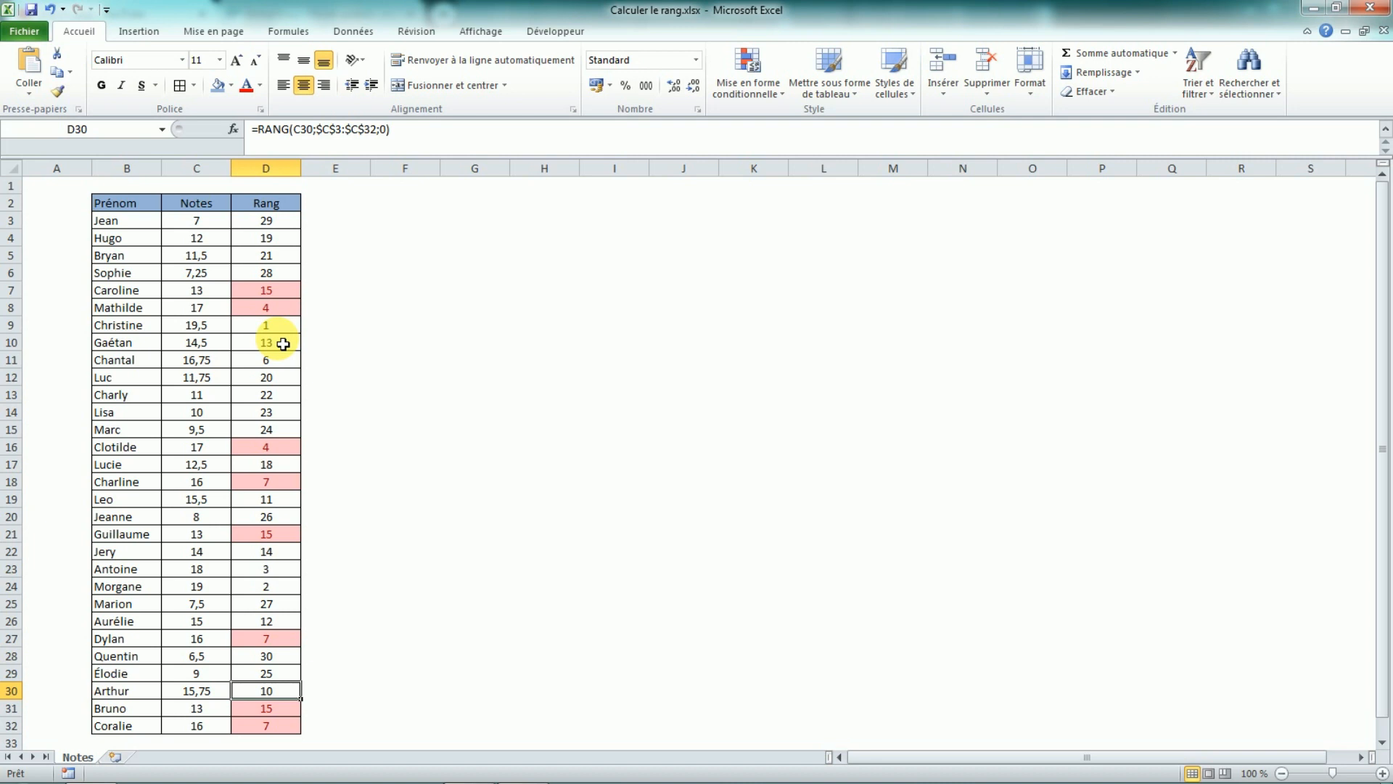
{"action": "left_click", "coordinate": [335, 377]}
{"action": "left_click_drag", "start_coordinate": [194, 221], "coordinate": [208, 728]}
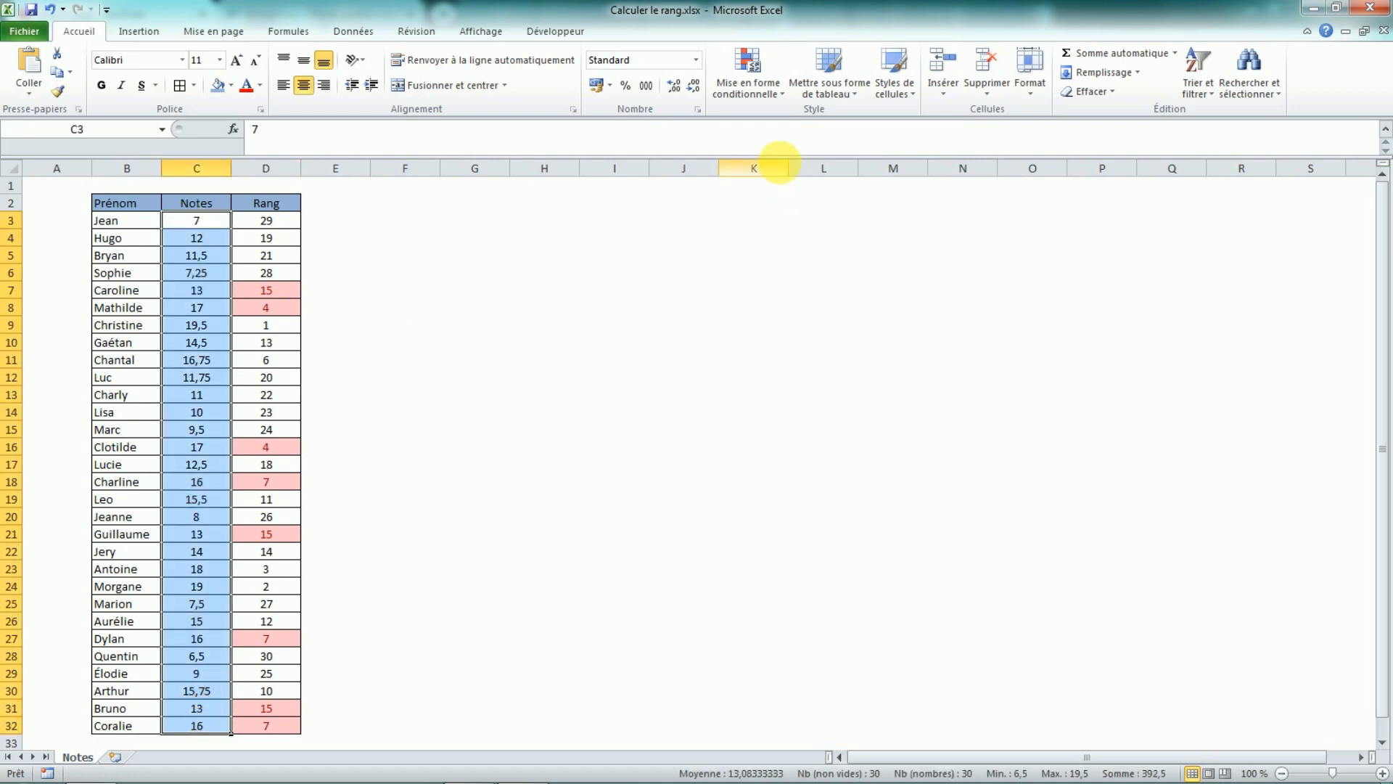
{"action": "left_click", "coordinate": [771, 98]}
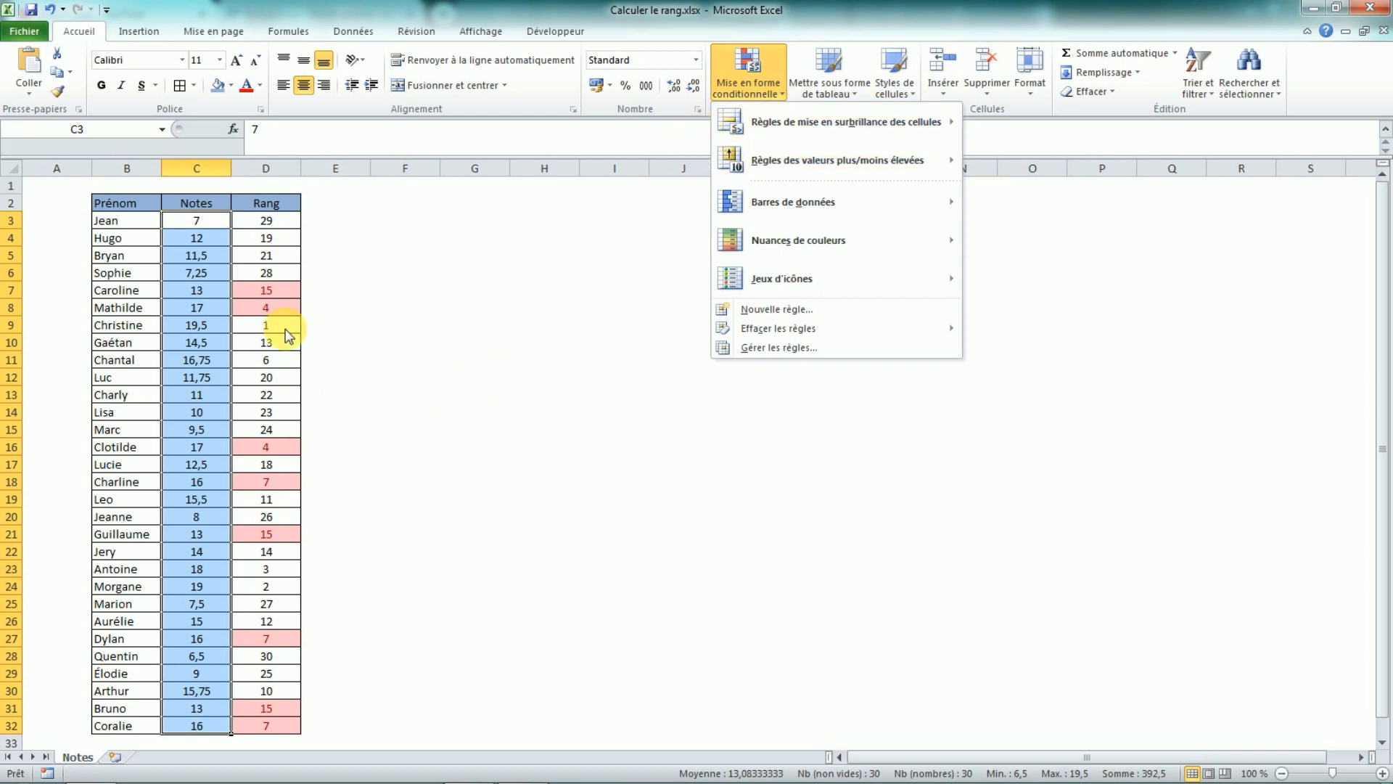
{"action": "left_click", "coordinate": [274, 220]}
{"action": "left_click_drag", "start_coordinate": [274, 220], "coordinate": [276, 725]}
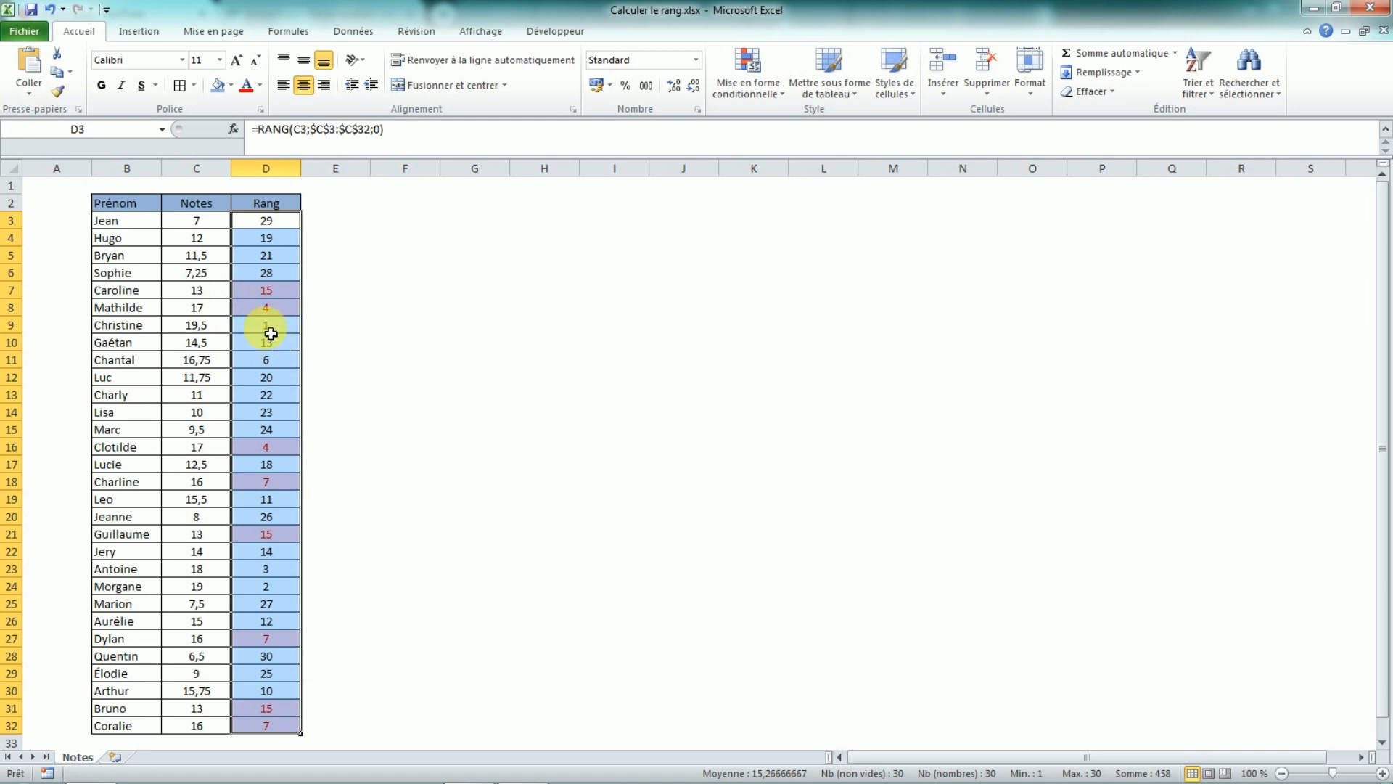
{"action": "left_click", "coordinate": [268, 290]}
{"action": "left_click_drag", "start_coordinate": [276, 221], "coordinate": [281, 725]}
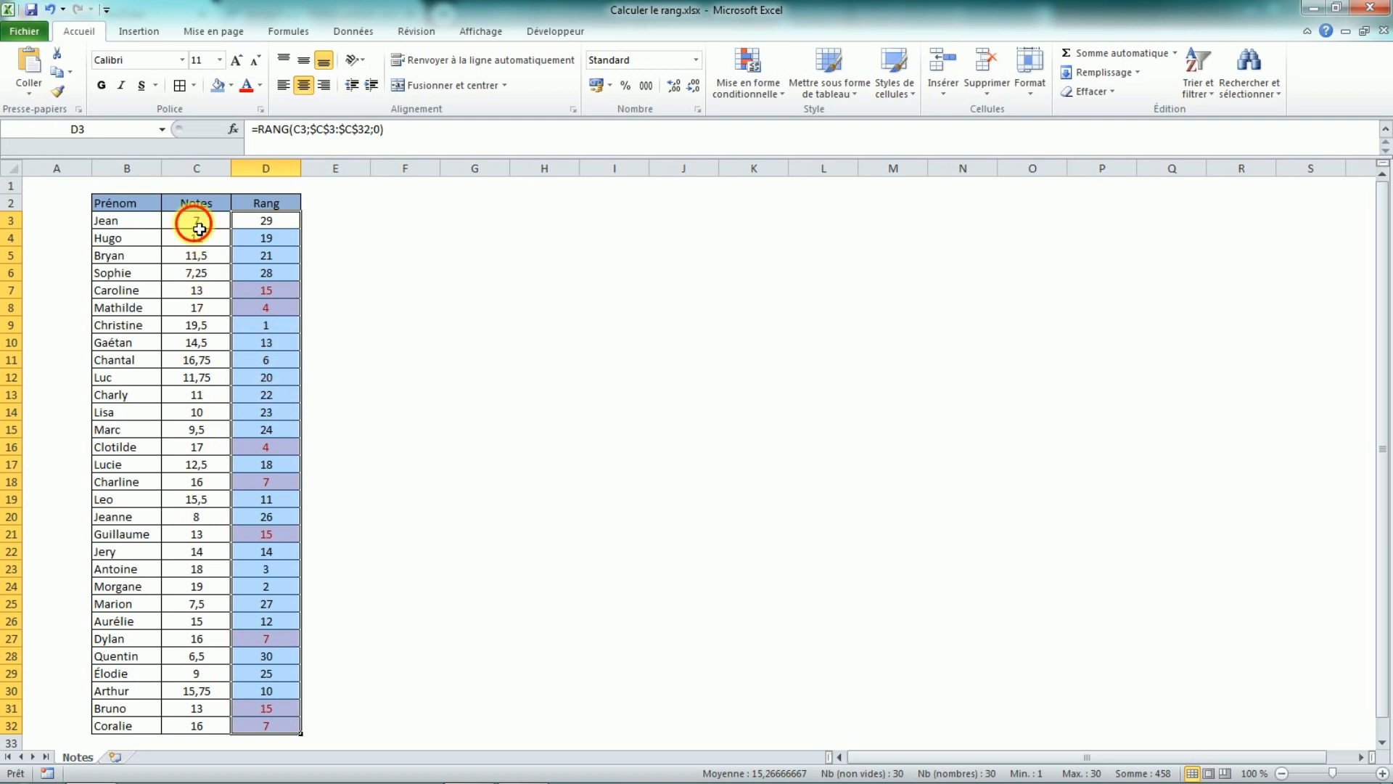
- Create a new conditional formatting rule on the notes C3:C32 that targets the top (premiers) 5 values
{"action": "left_click_drag", "start_coordinate": [196, 219], "coordinate": [190, 725]}
{"action": "left_click", "coordinate": [762, 91]}
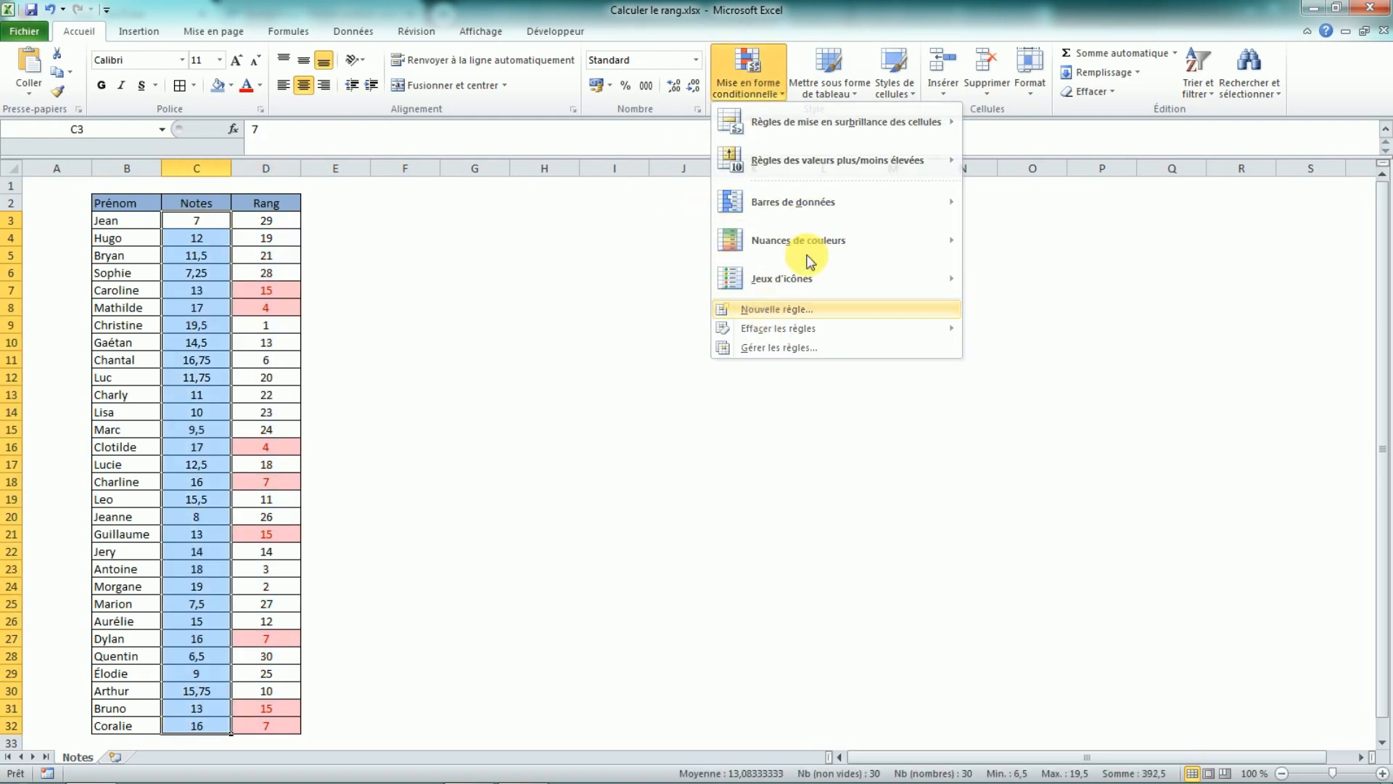
{"action": "left_click", "coordinate": [769, 309]}
{"action": "left_click", "coordinate": [613, 138]}
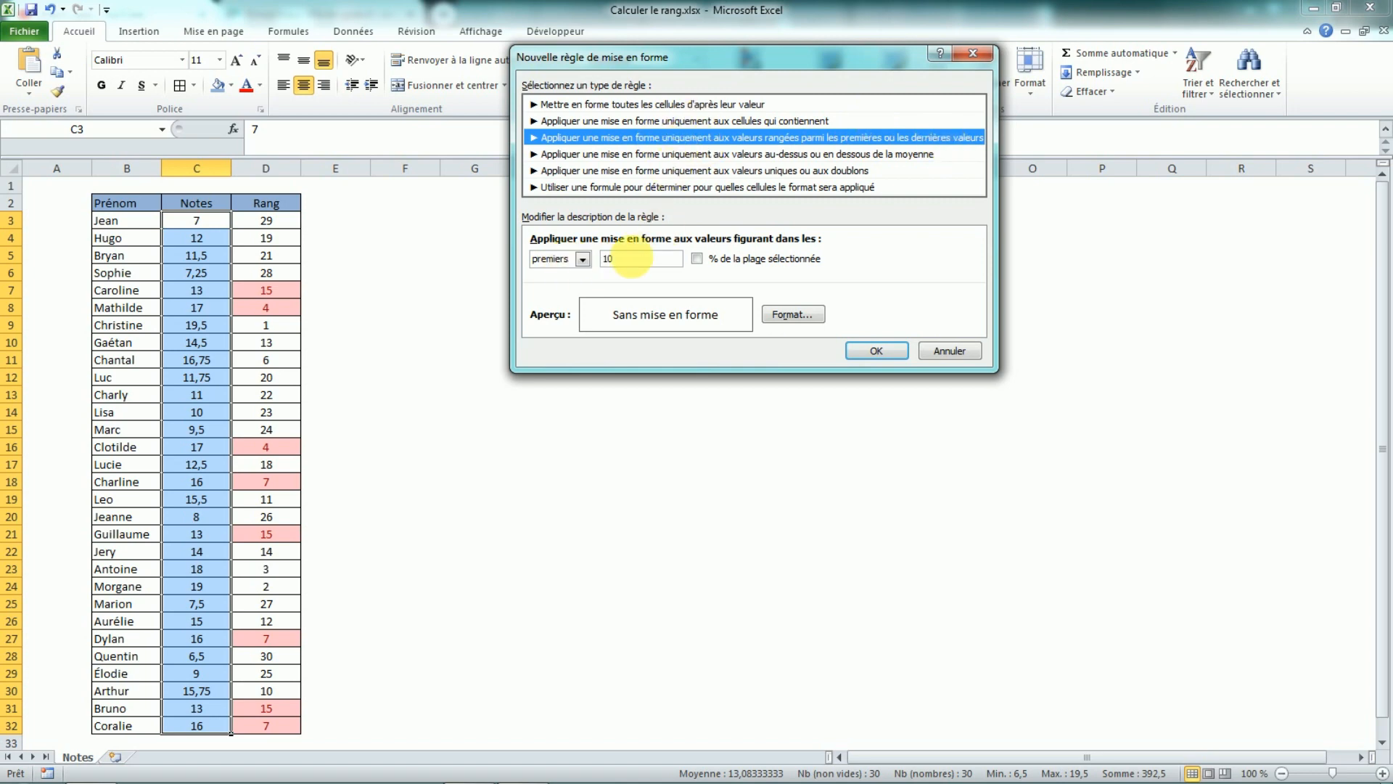
{"action": "double_click", "coordinate": [605, 259]}
{"action": "type", "text": "5"}
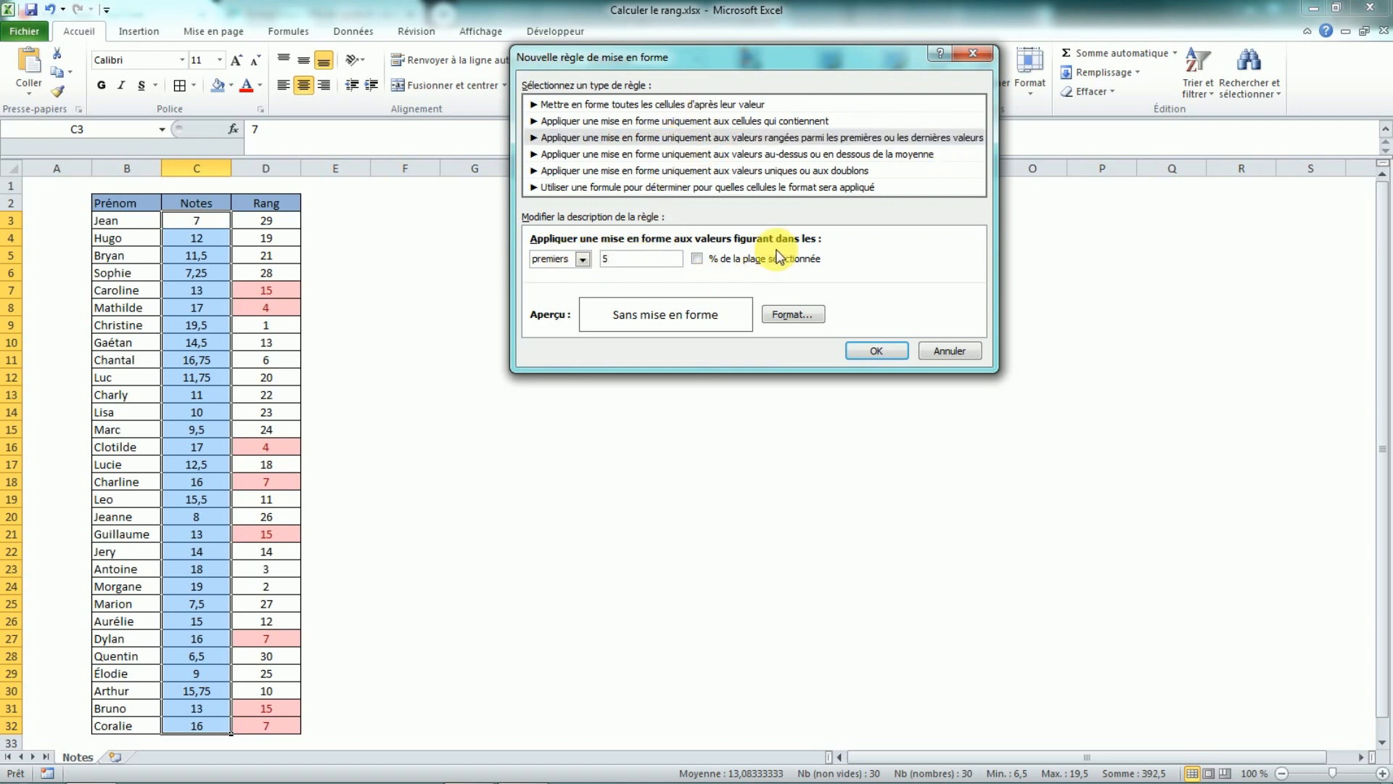
- Give the top-5 rule a light green fill and bold (Gras) font, and apply it to the notes
{"action": "left_click", "coordinate": [791, 314]}
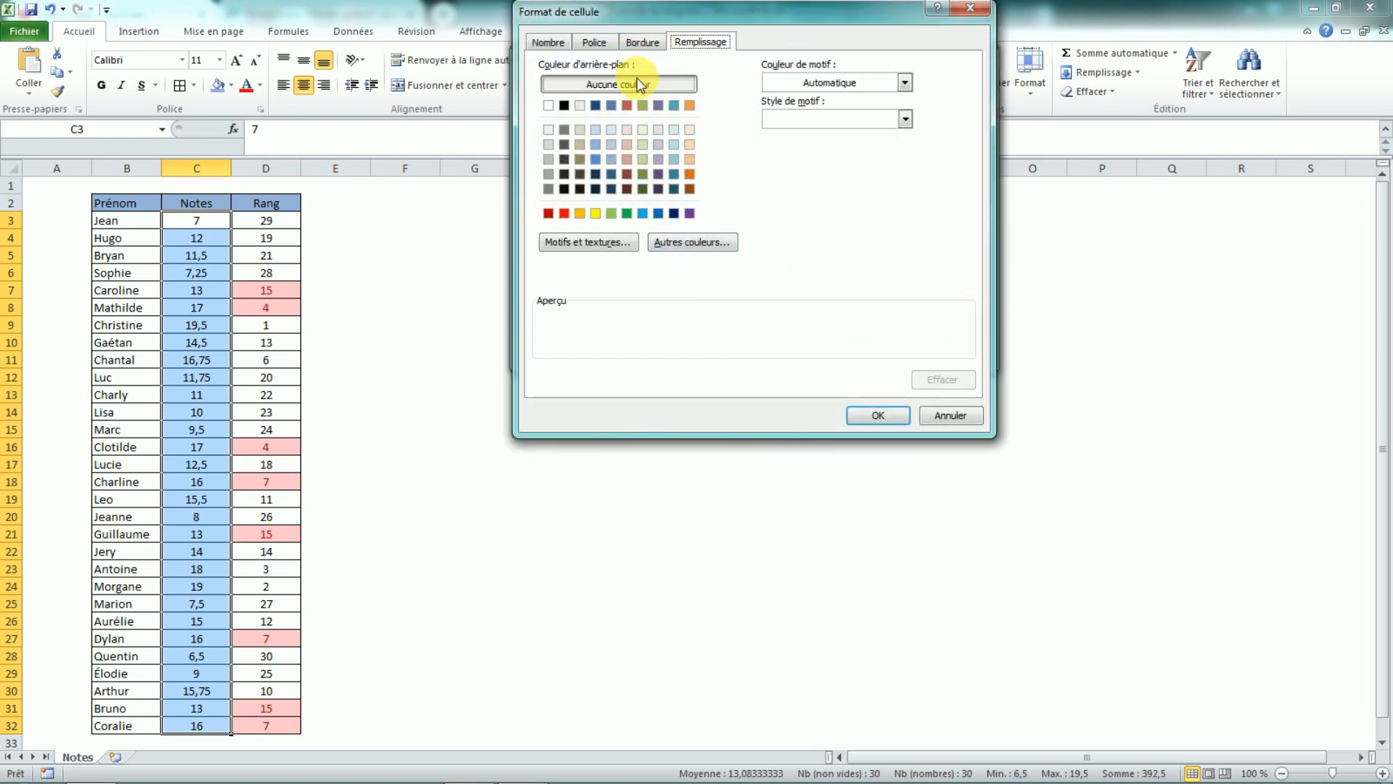
{"action": "left_click", "coordinate": [612, 213]}
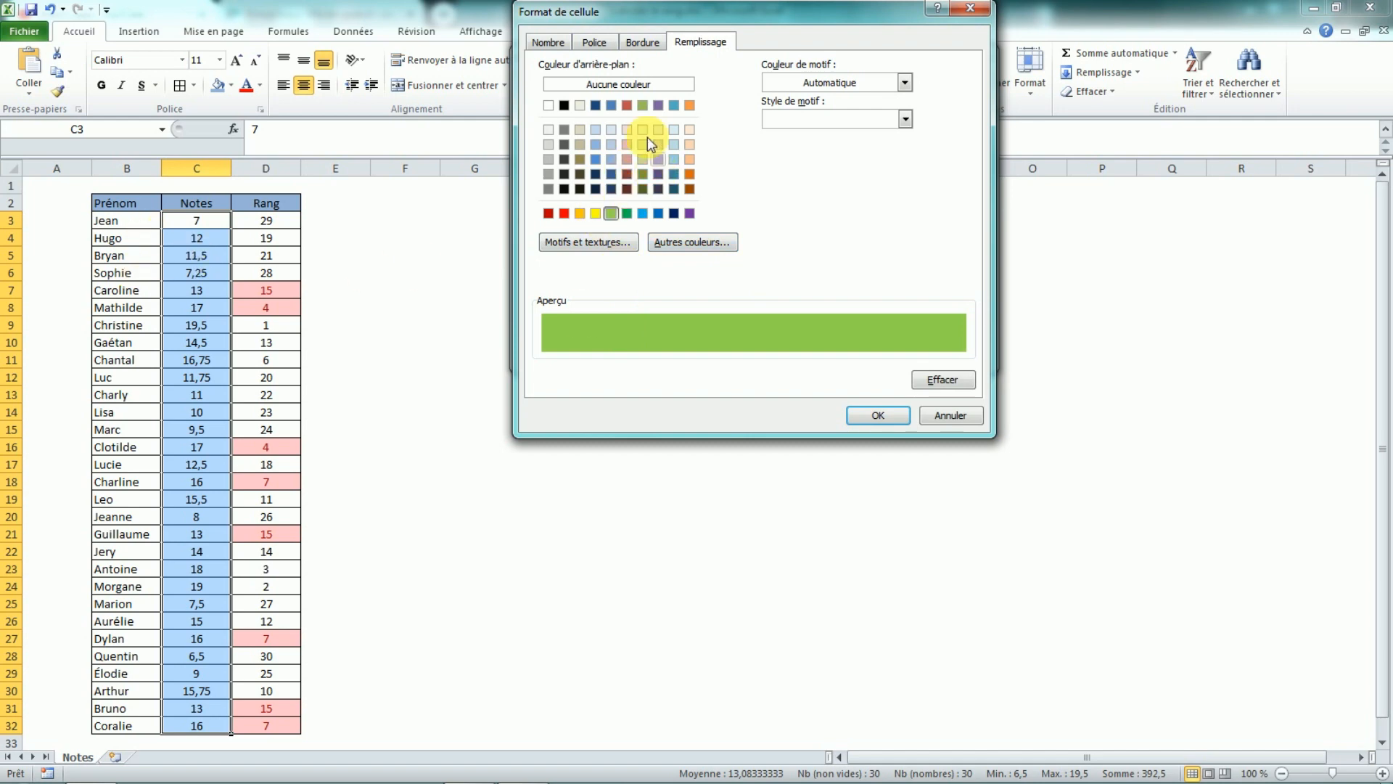
{"action": "left_click", "coordinate": [549, 42]}
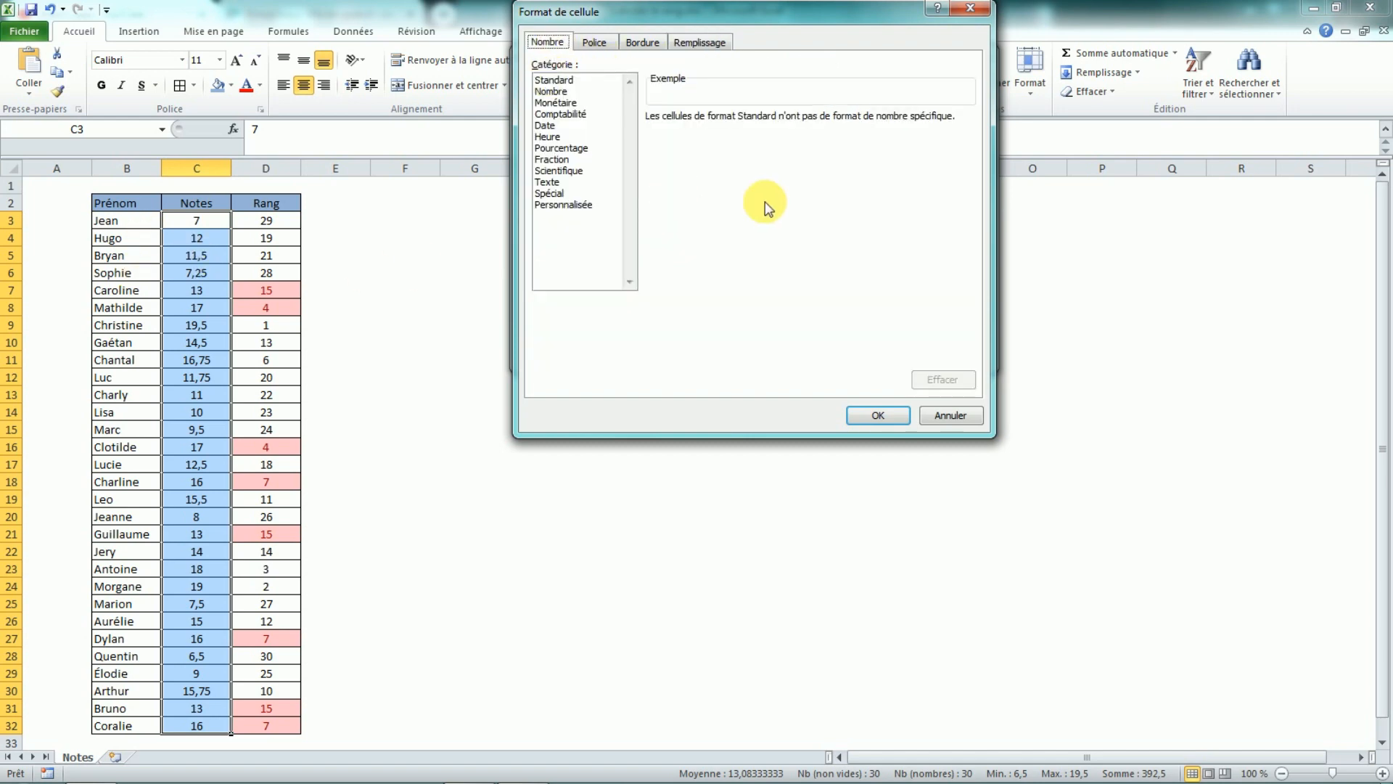
{"action": "left_click", "coordinate": [601, 48]}
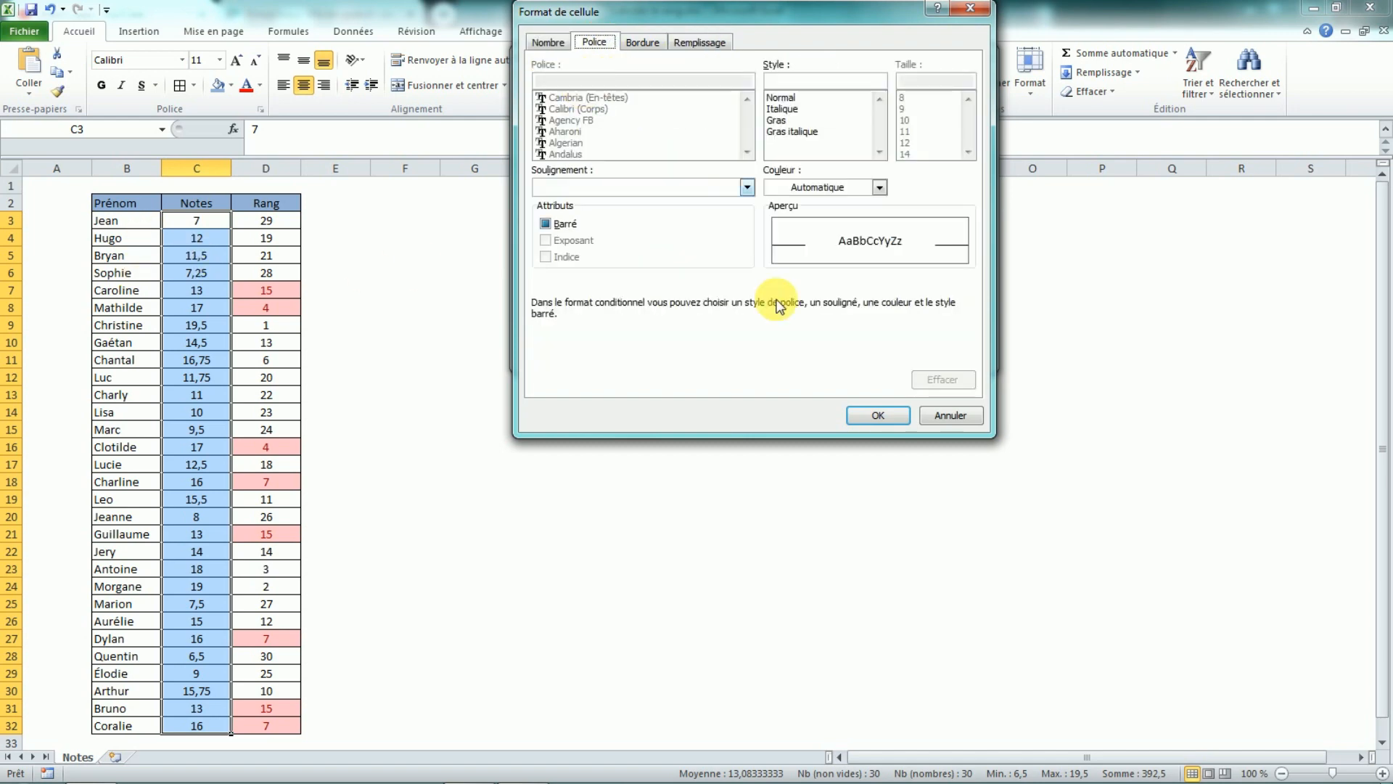
{"action": "left_click", "coordinate": [807, 120]}
{"action": "left_click", "coordinate": [880, 415]}
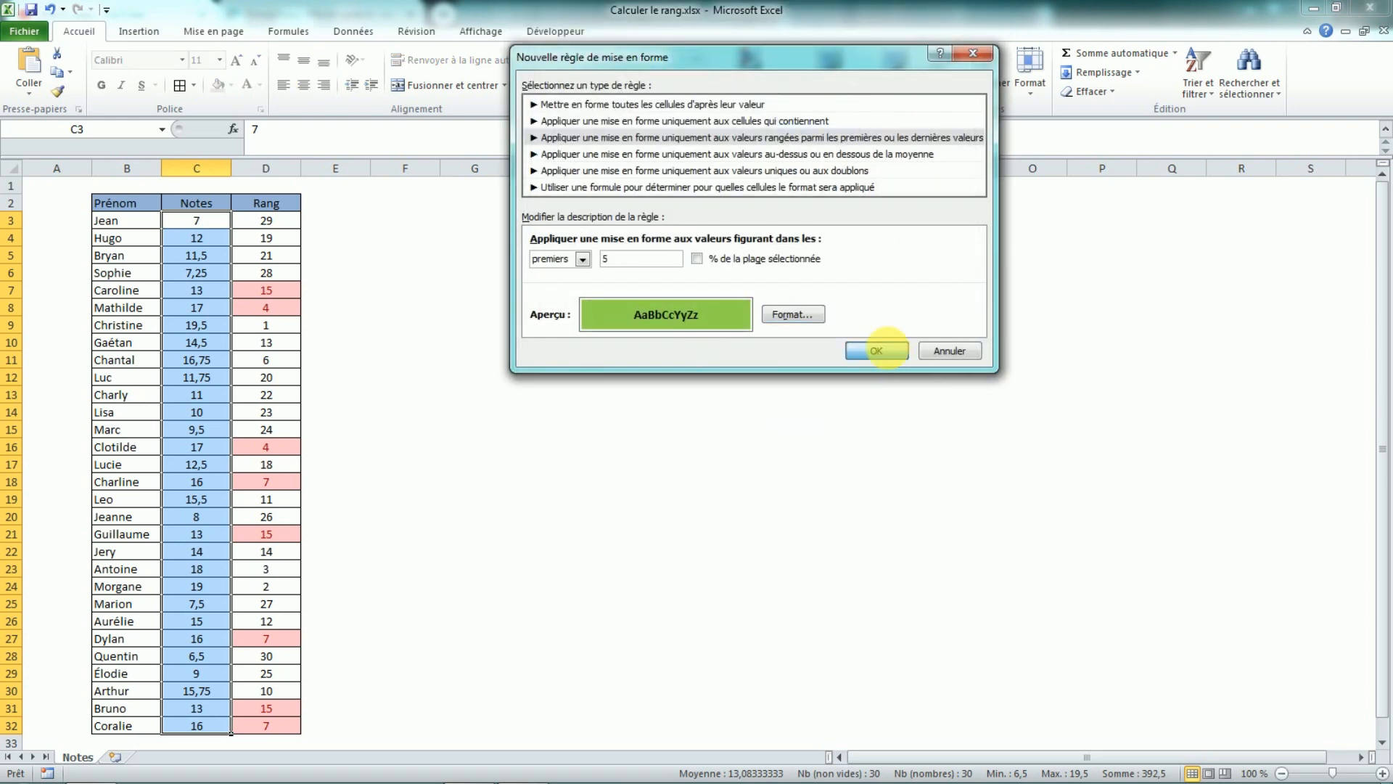
{"action": "left_click", "coordinate": [877, 351]}
{"action": "left_click", "coordinate": [595, 361]}
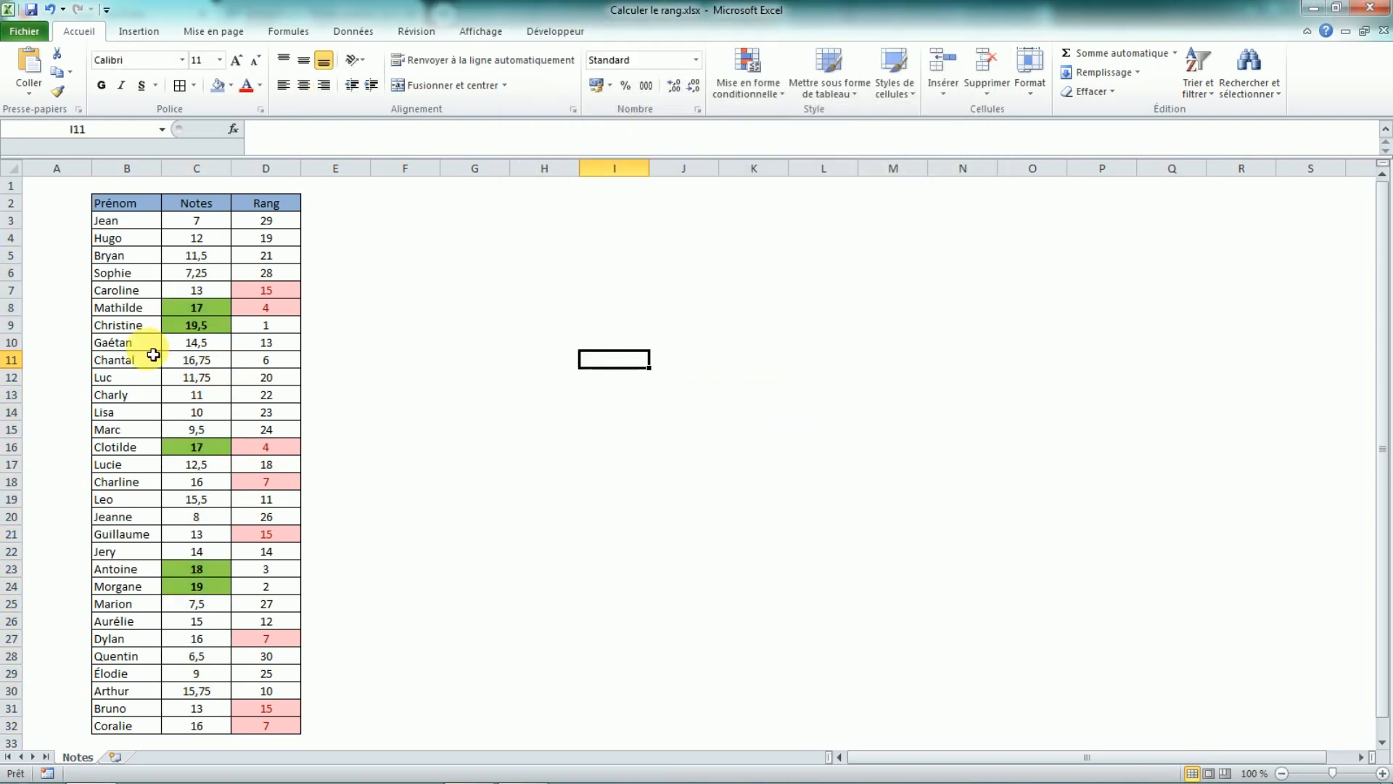
- Compare each green-highlighted top note in column C with its rank in column D, including the two tied notes
{"action": "scroll", "coordinate": [191, 302], "scroll_direction": "down", "scroll_amount": 1}
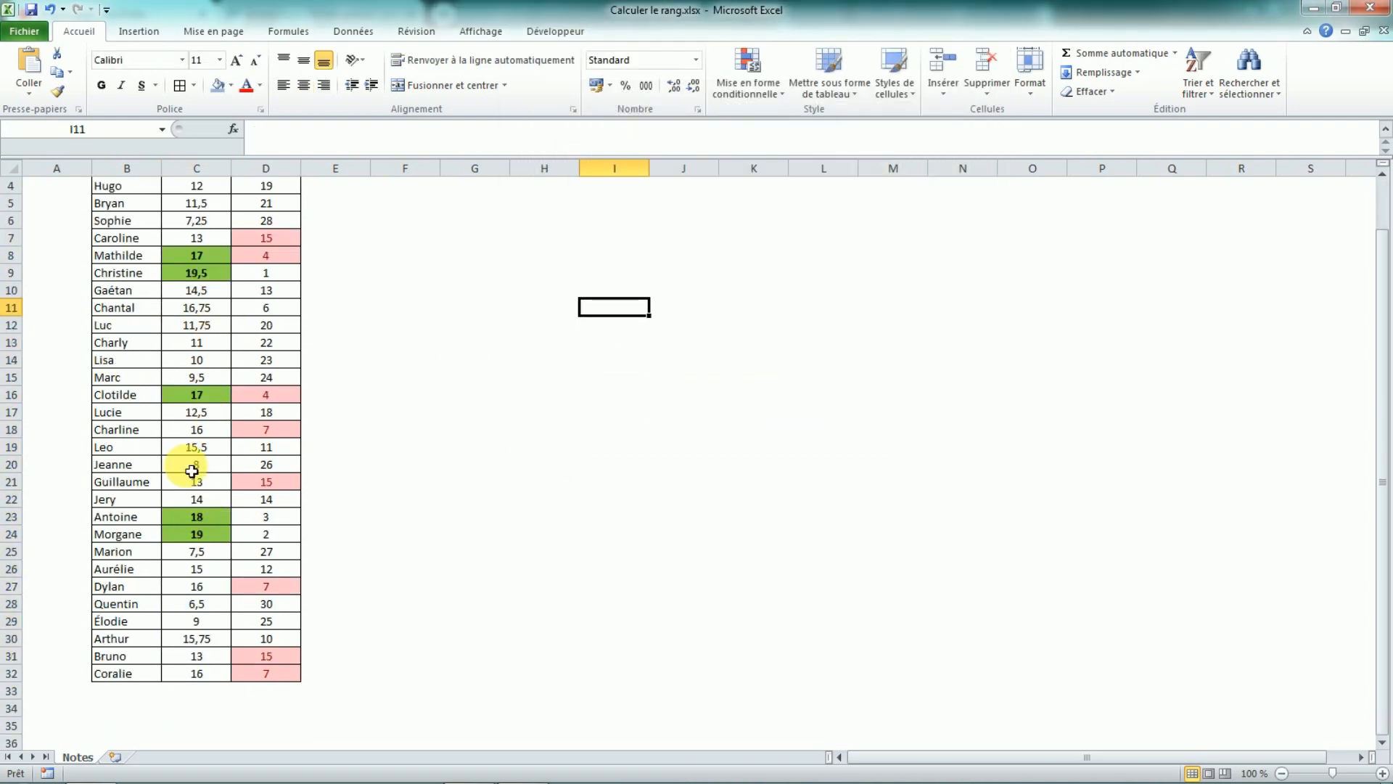
{"action": "scroll", "coordinate": [196, 435], "scroll_direction": "up", "scroll_amount": 1}
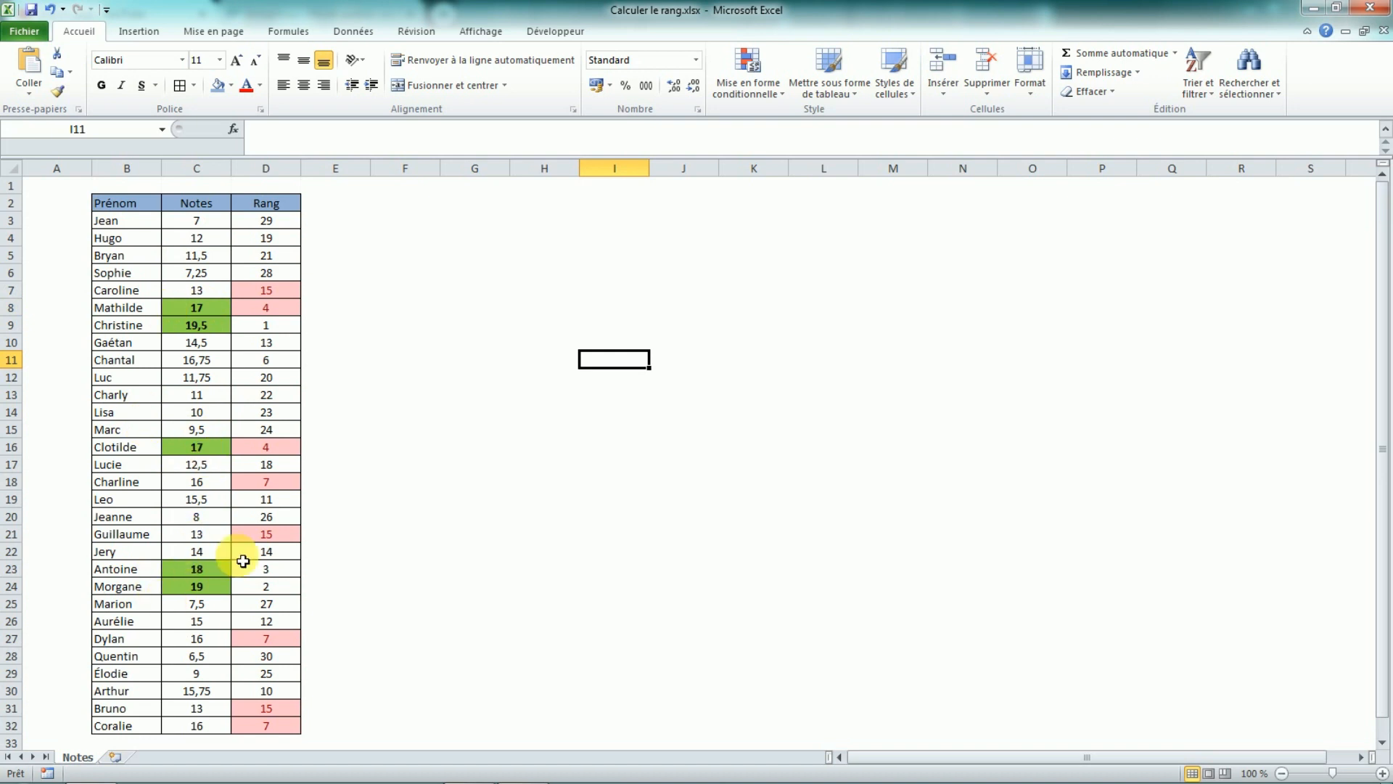
{"action": "left_click_drag", "start_coordinate": [271, 327], "coordinate": [188, 332]}
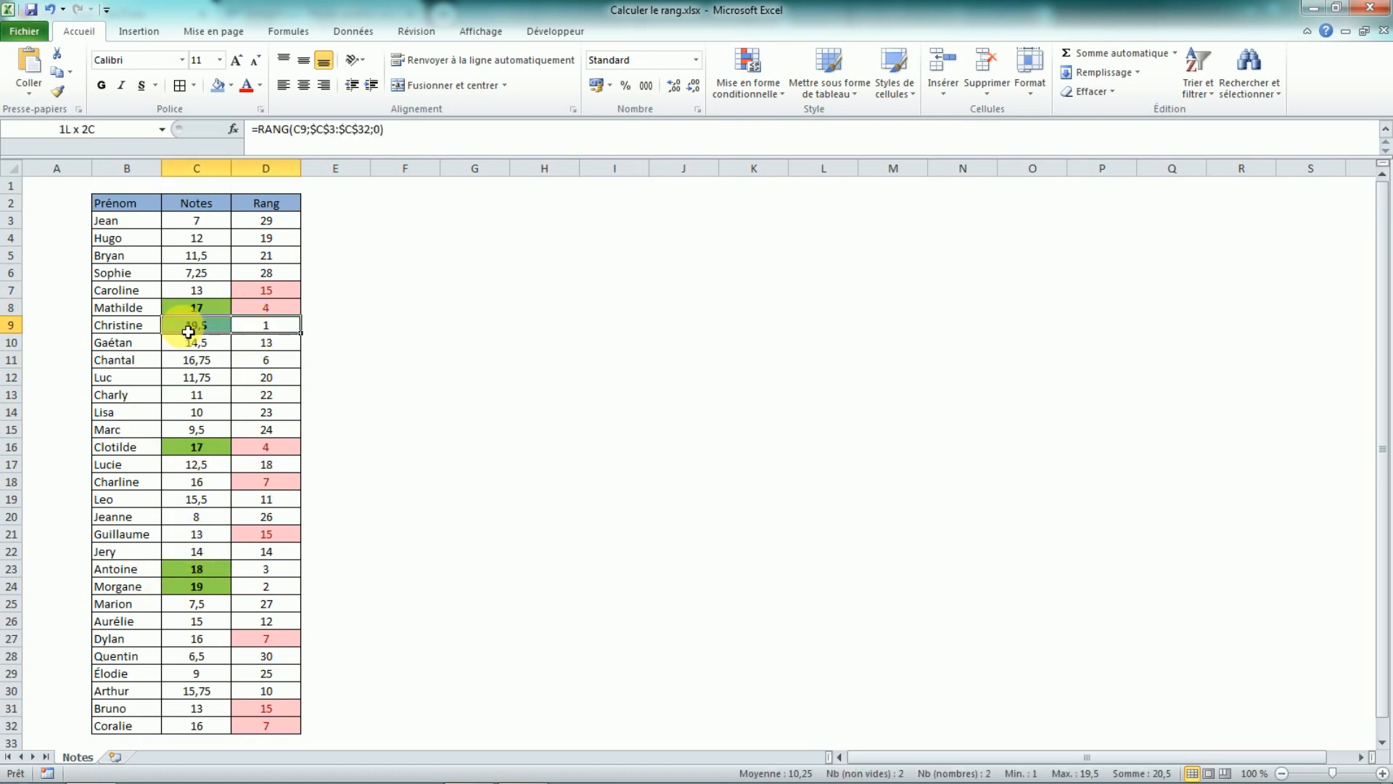
{"action": "left_click_drag", "start_coordinate": [206, 585], "coordinate": [256, 577]}
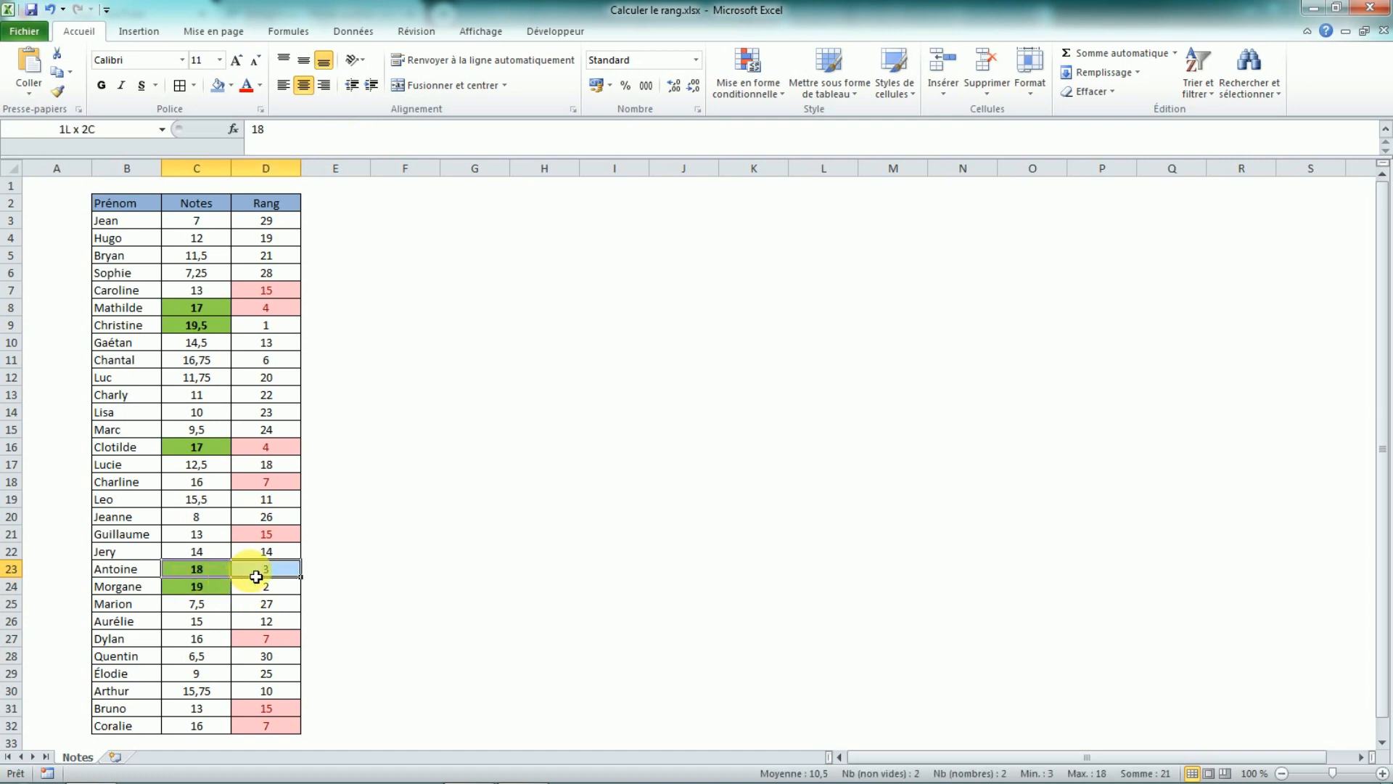
{"action": "left_click_drag", "start_coordinate": [193, 448], "coordinate": [251, 451]}
{"action": "left_click_drag", "start_coordinate": [193, 309], "coordinate": [270, 315]}
{"action": "left_click_drag", "start_coordinate": [195, 447], "coordinate": [254, 450]}
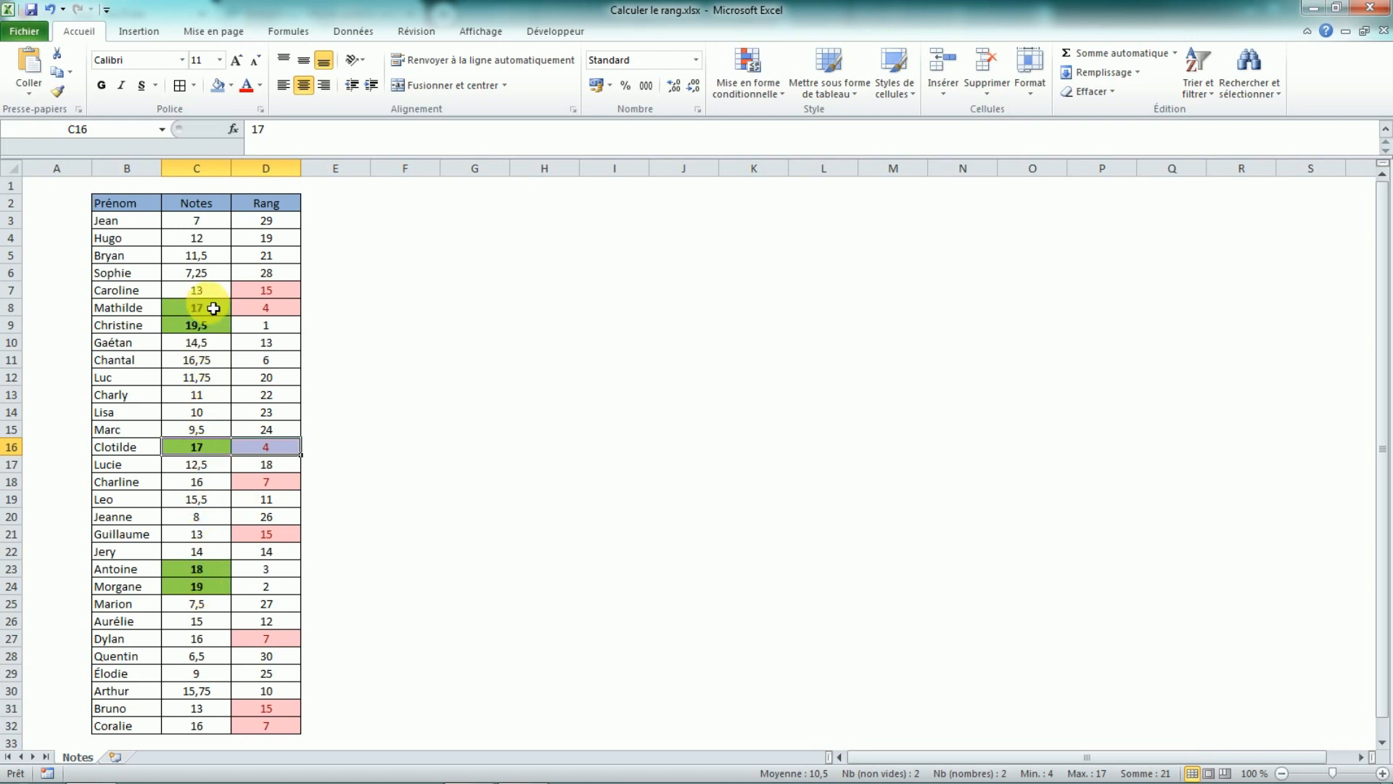
{"action": "left_click_drag", "start_coordinate": [206, 310], "coordinate": [274, 312]}
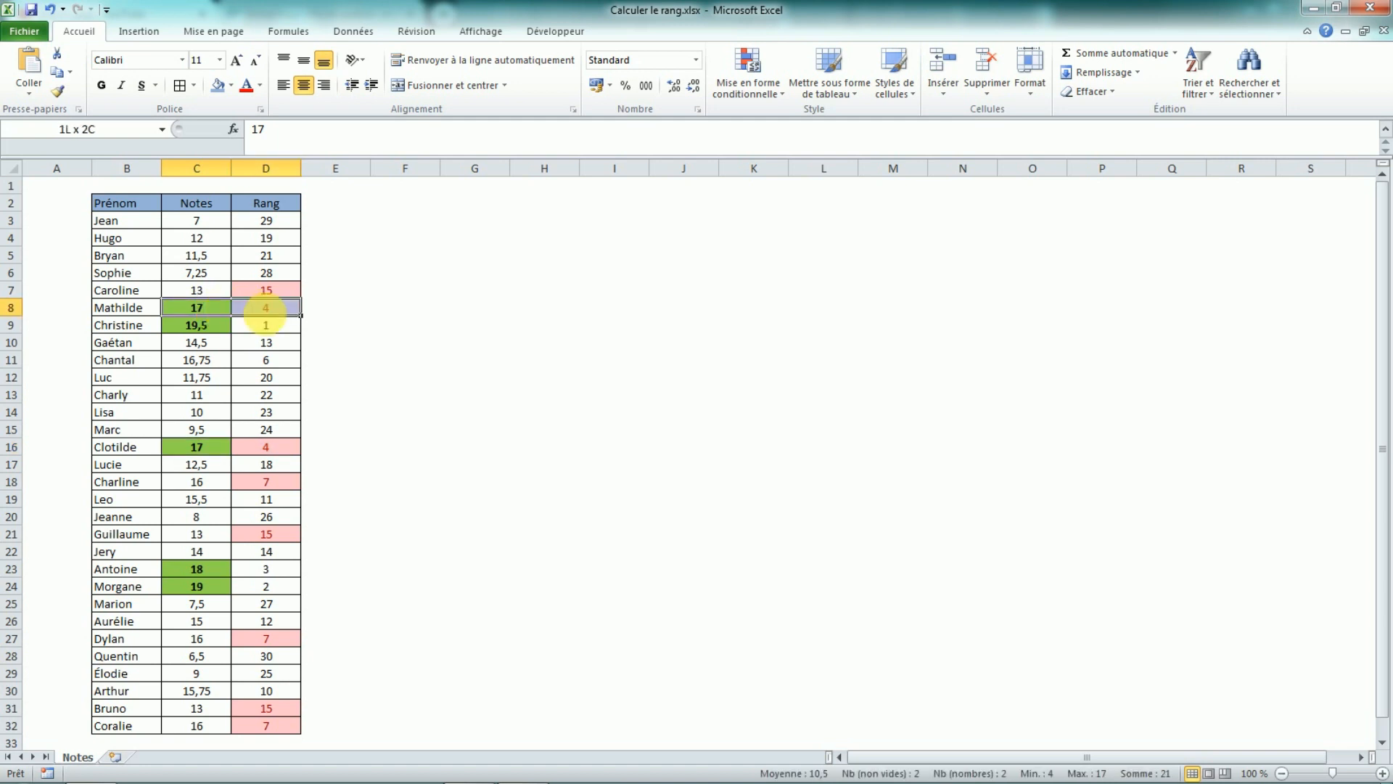
{"action": "left_click_drag", "start_coordinate": [198, 453], "coordinate": [258, 448]}
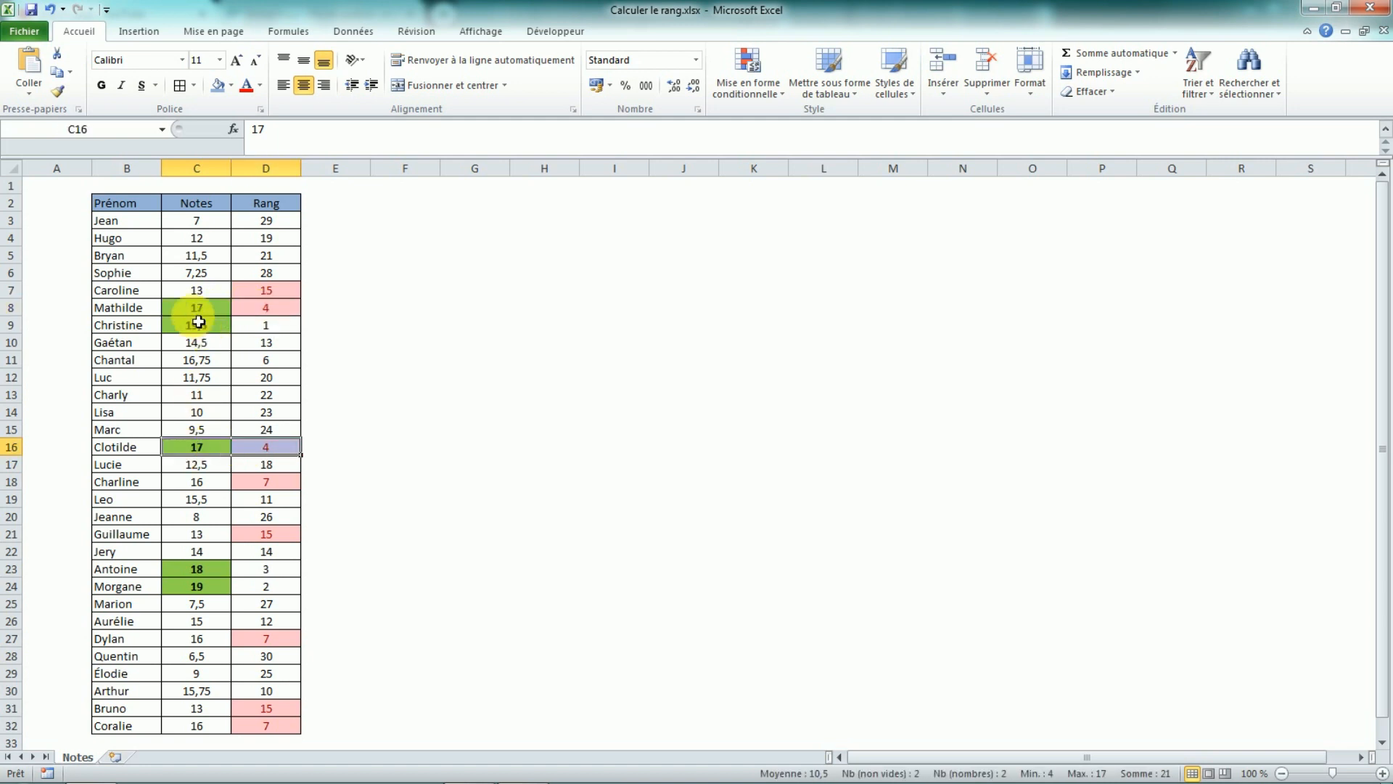
{"action": "left_click_drag", "start_coordinate": [191, 315], "coordinate": [258, 319]}
{"action": "left_click_drag", "start_coordinate": [196, 449], "coordinate": [280, 451]}
{"action": "left_click", "coordinate": [335, 325]}
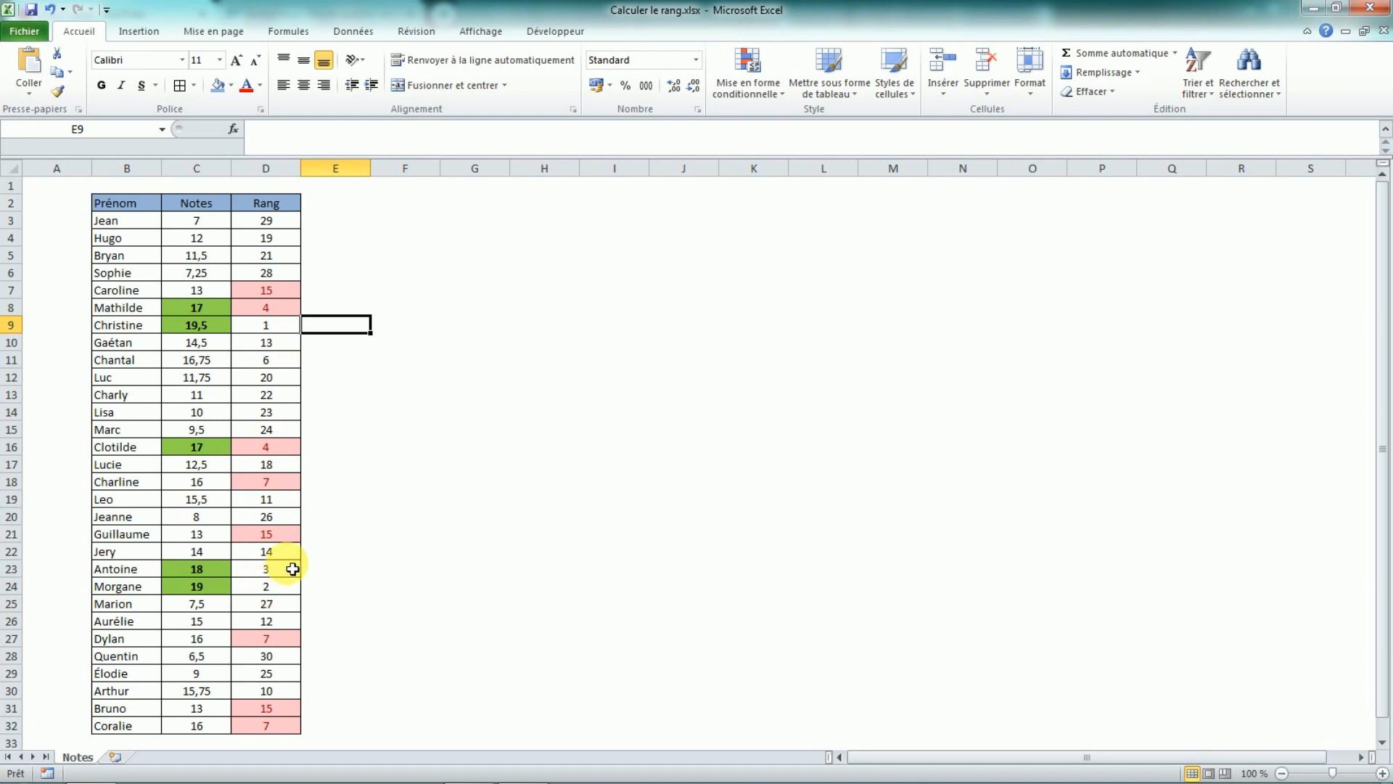
- Review the full Notes range C3:C32 and Rang range D3:D32, checking the tied ranks in D8 and D16
{"action": "left_click_drag", "start_coordinate": [194, 220], "coordinate": [195, 725]}
{"action": "left_click", "coordinate": [416, 610]}
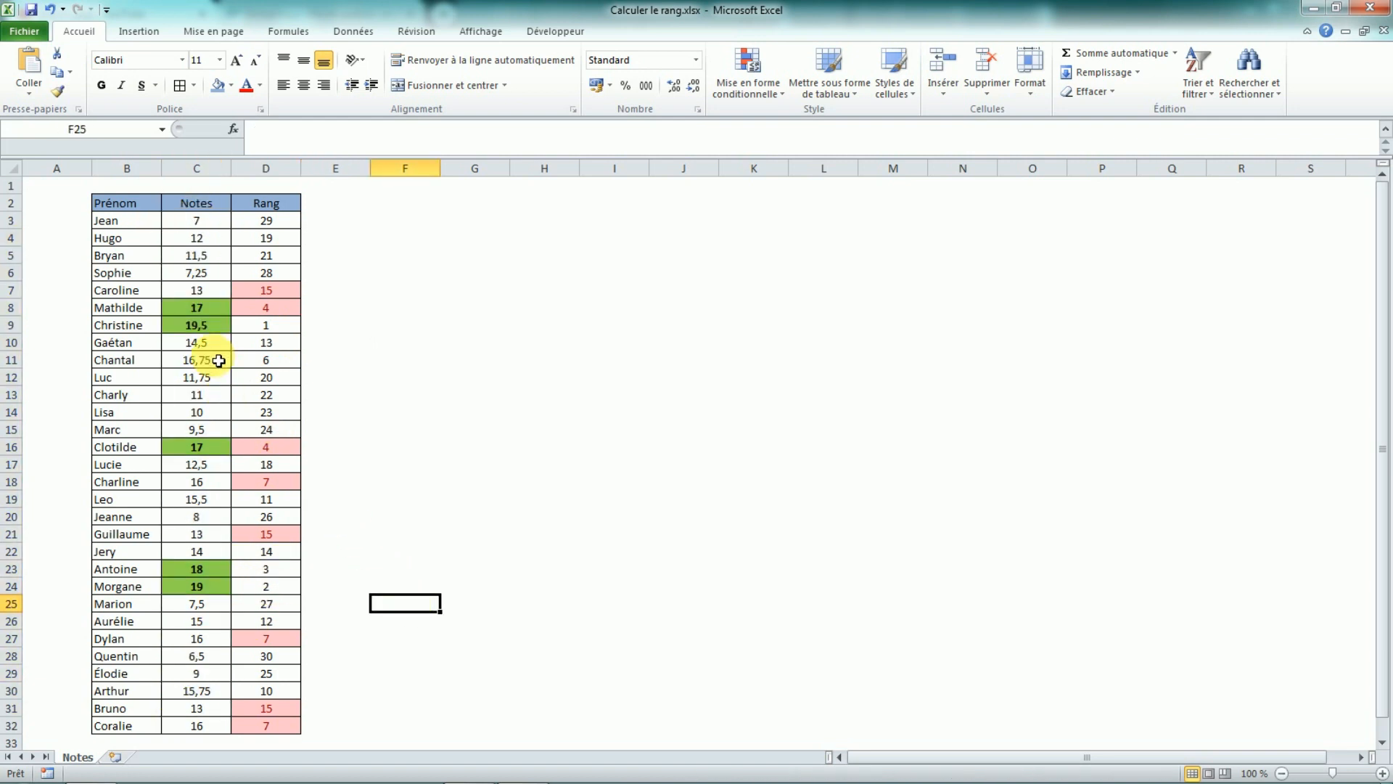
{"action": "left_click_drag", "start_coordinate": [269, 221], "coordinate": [280, 722]}
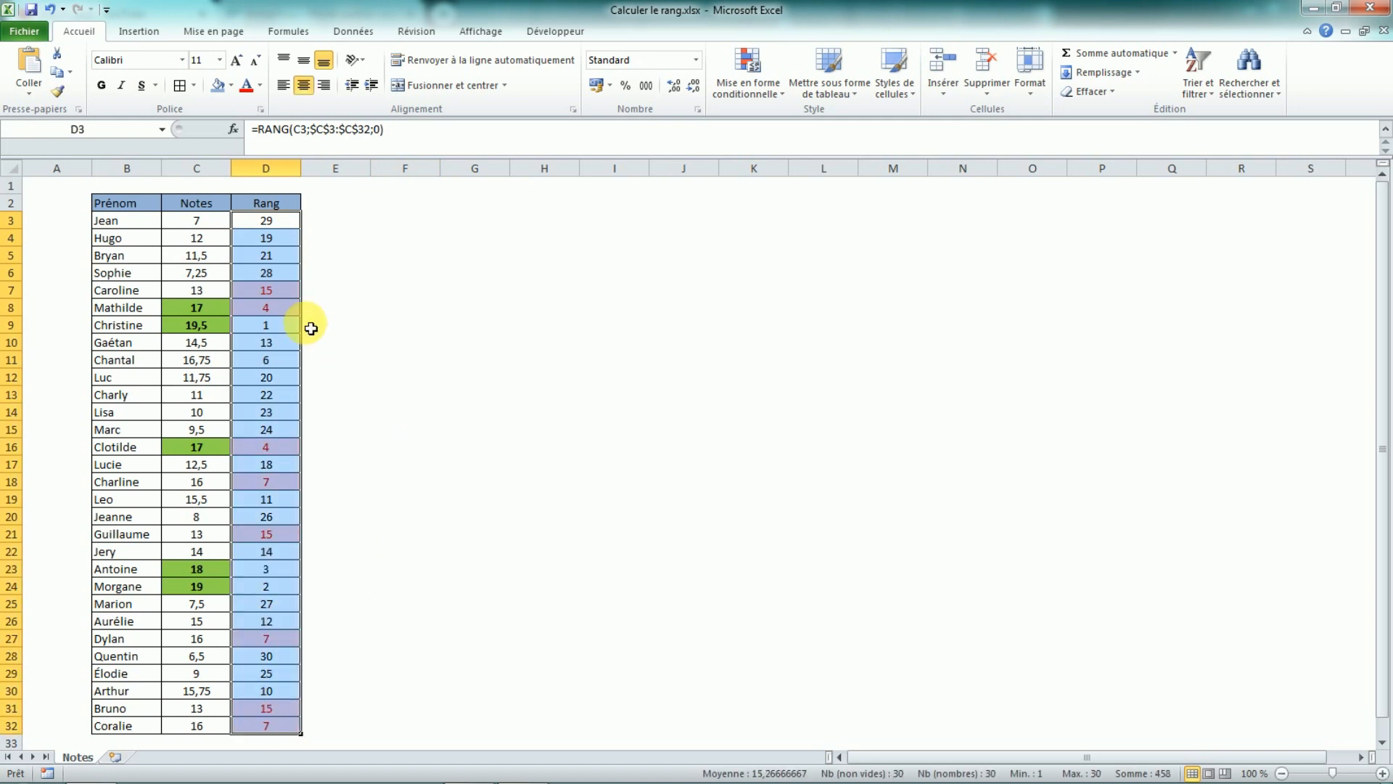
{"action": "left_click", "coordinate": [288, 308]}
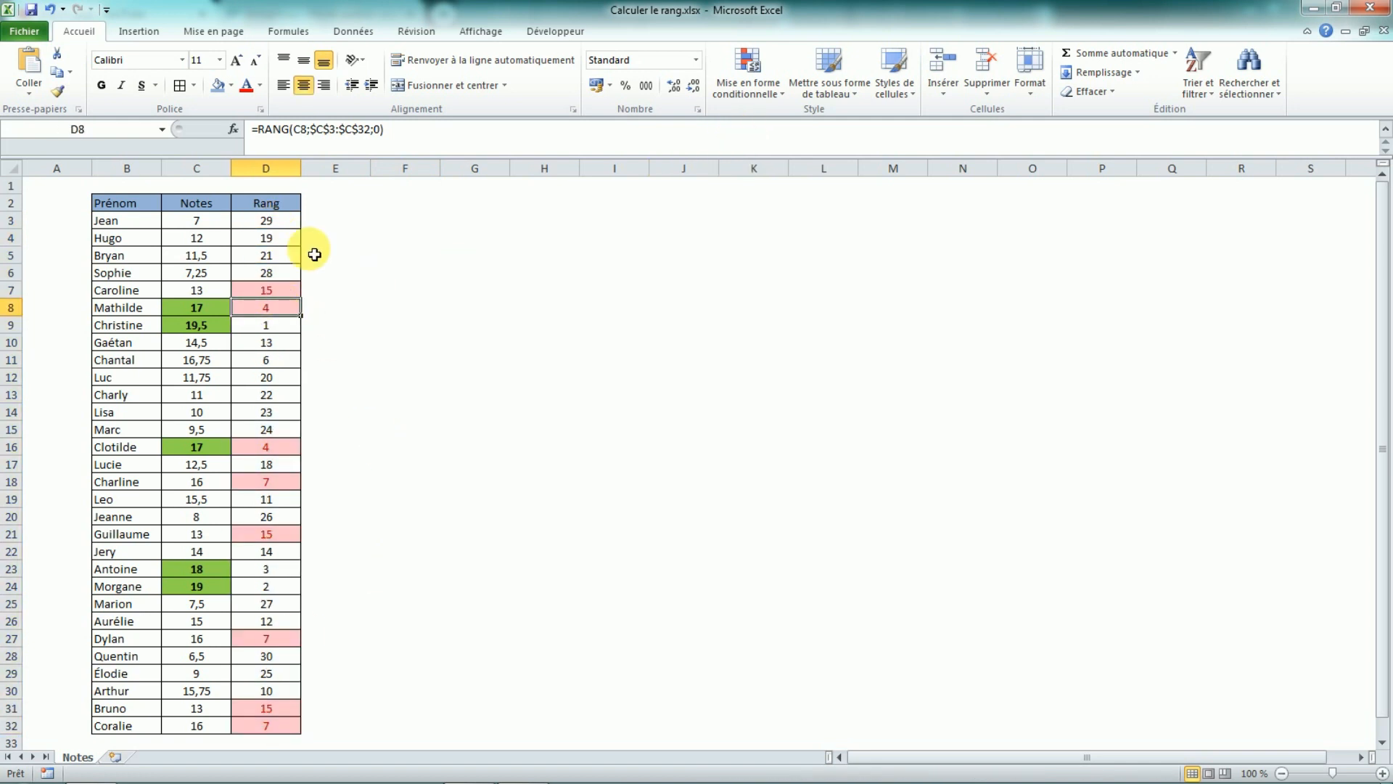
{"action": "left_click_drag", "start_coordinate": [290, 219], "coordinate": [275, 735]}
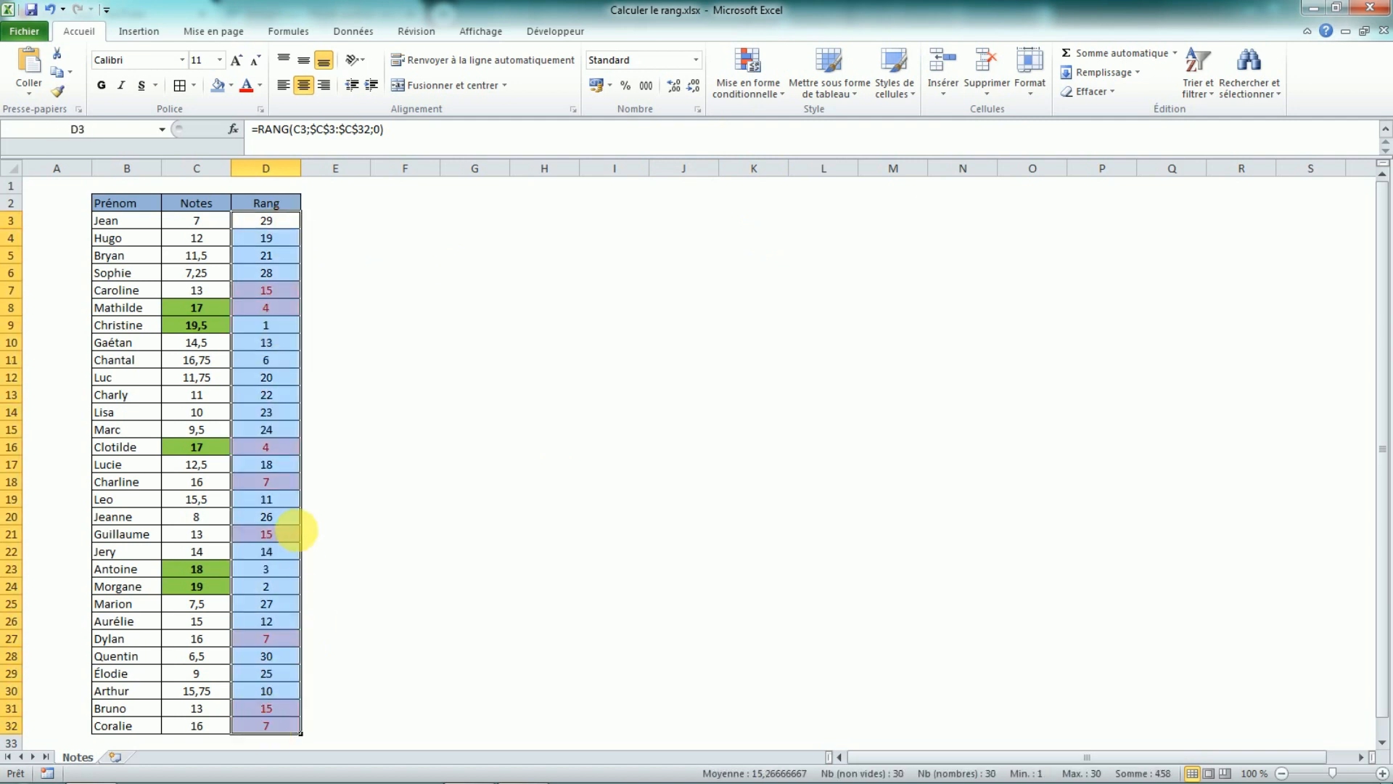
{"action": "left_click", "coordinate": [272, 450]}
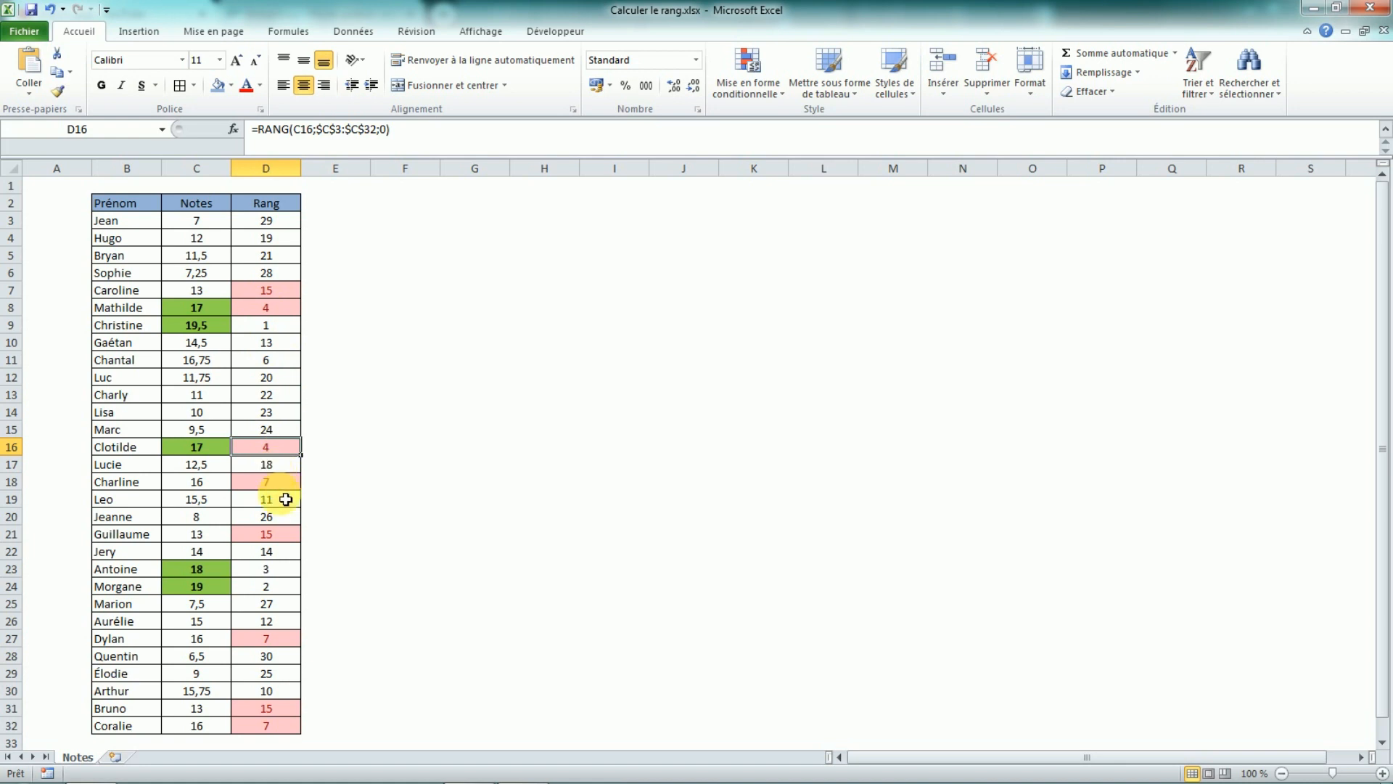